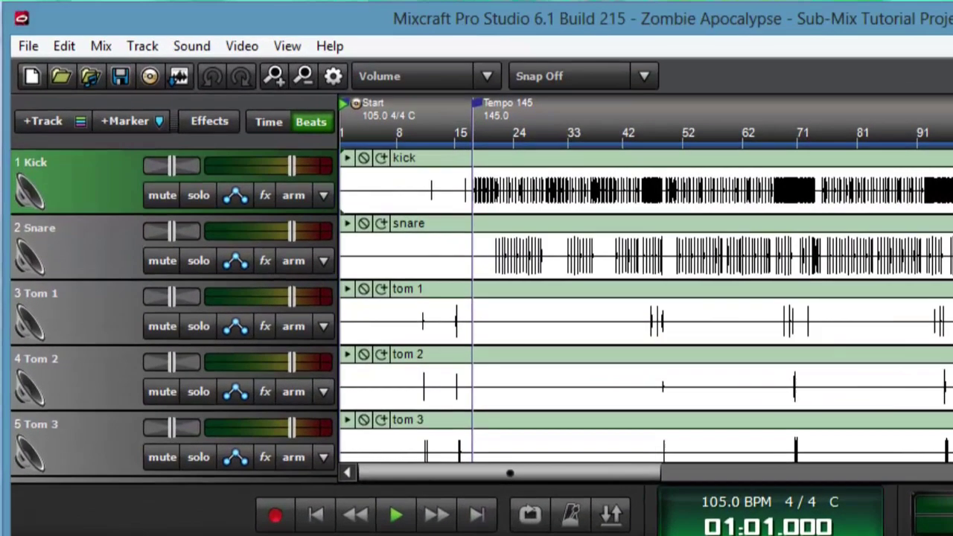
# - Insert a new SubMix 1 track above Kick, making Kick track 2
pyautogui.scroll(-10, 482, 315)
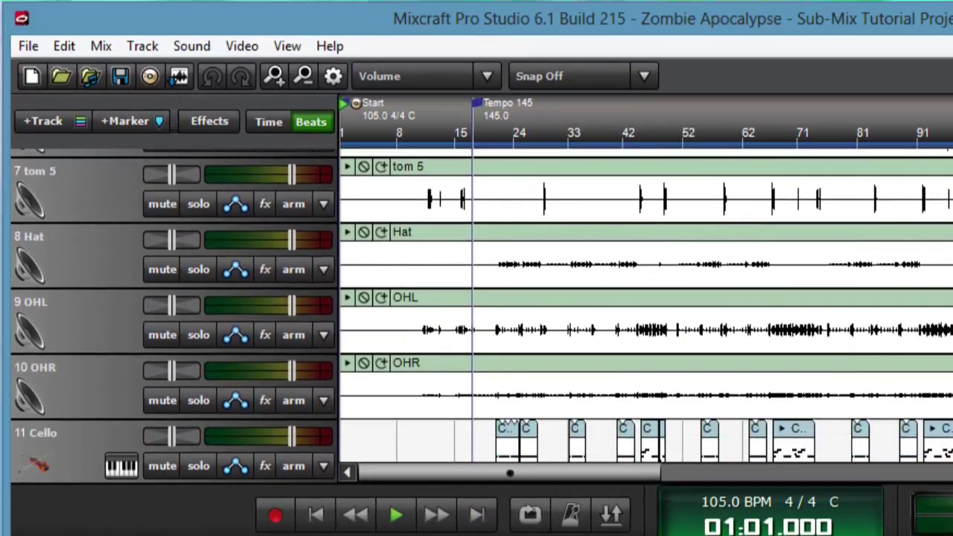
pyautogui.scroll(-11, 482, 315)
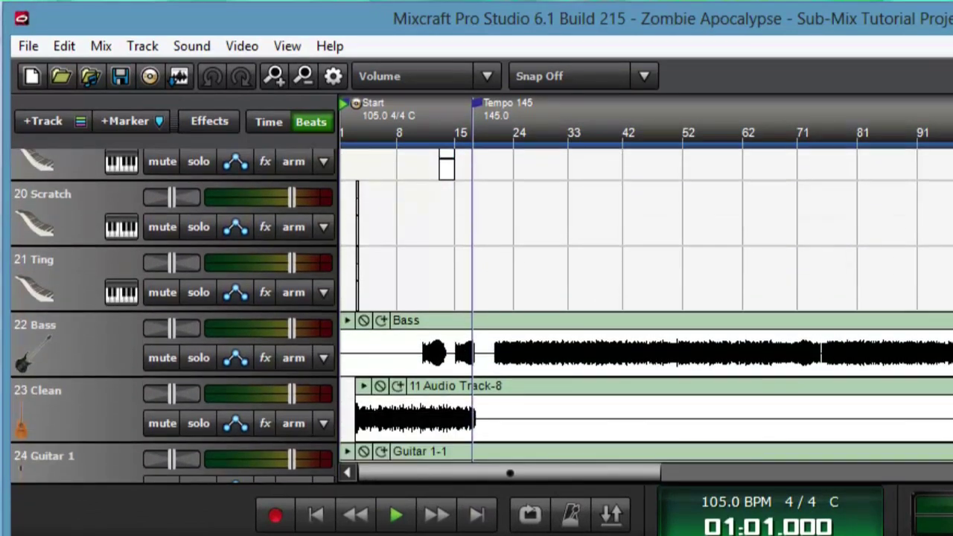
pyautogui.scroll(-7, 482, 315)
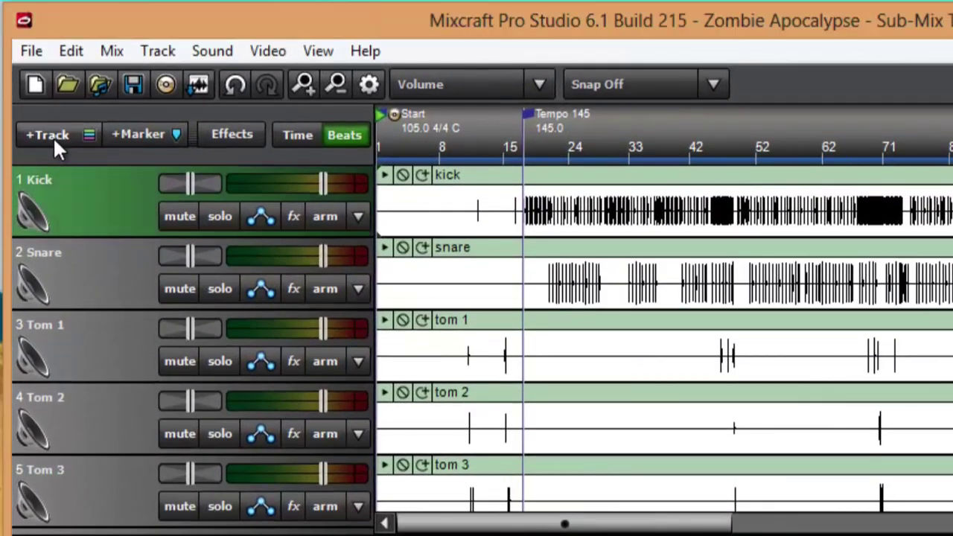
pyautogui.click(53, 136)
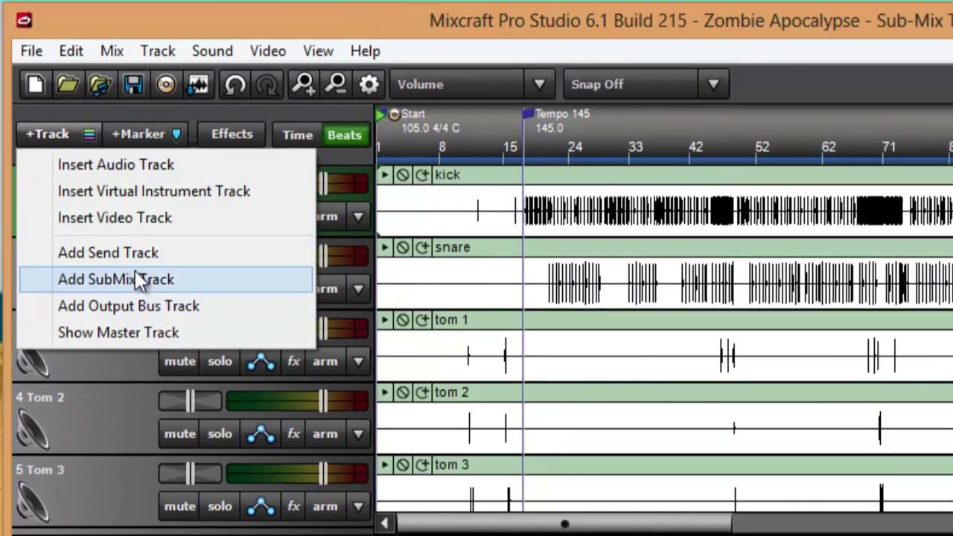
pyautogui.click(159, 53)
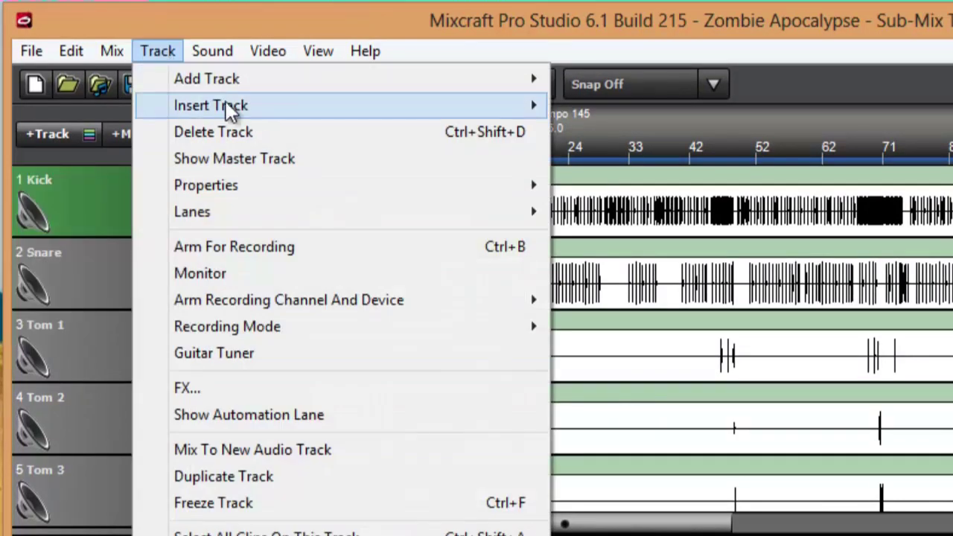
pyautogui.moveTo(227, 103)
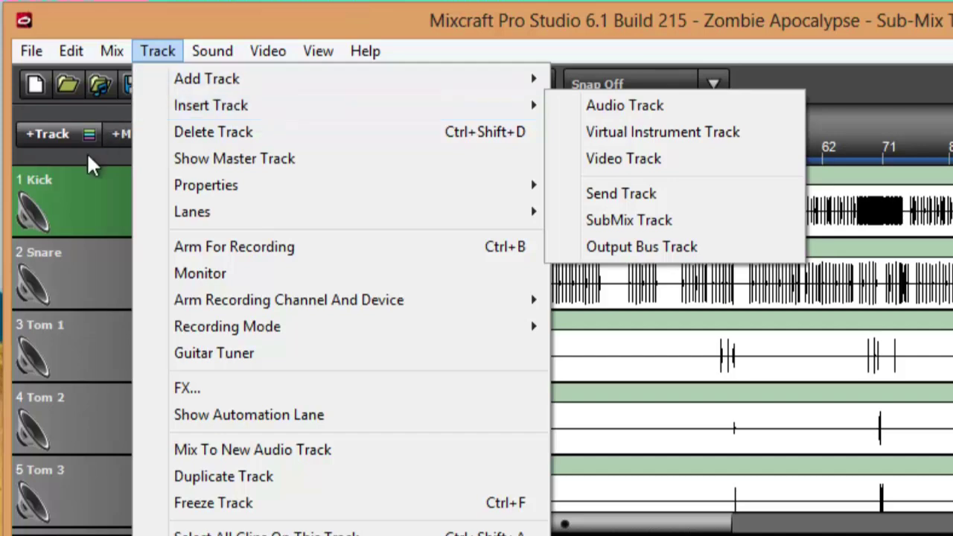
pyautogui.click(101, 204)
pyautogui.rightClick(102, 206)
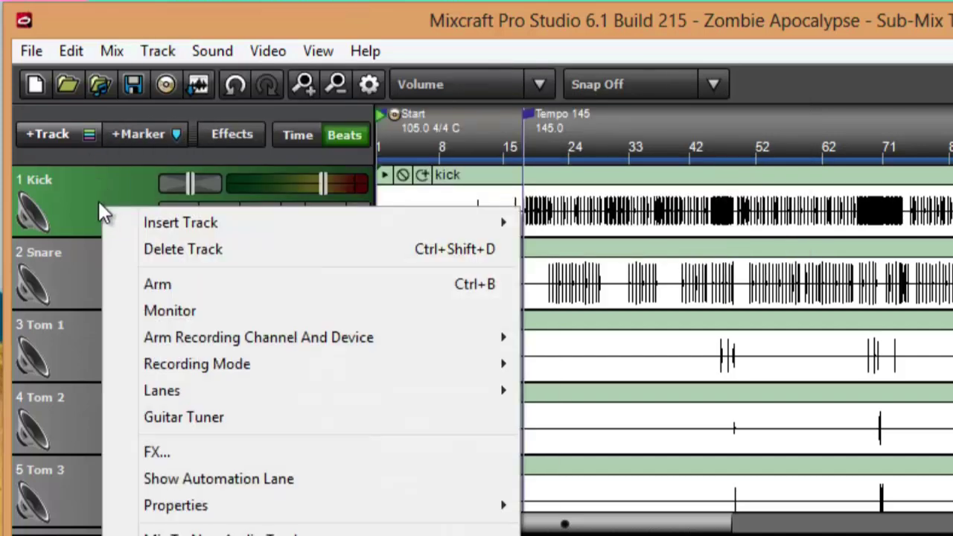
pyautogui.moveTo(140, 221)
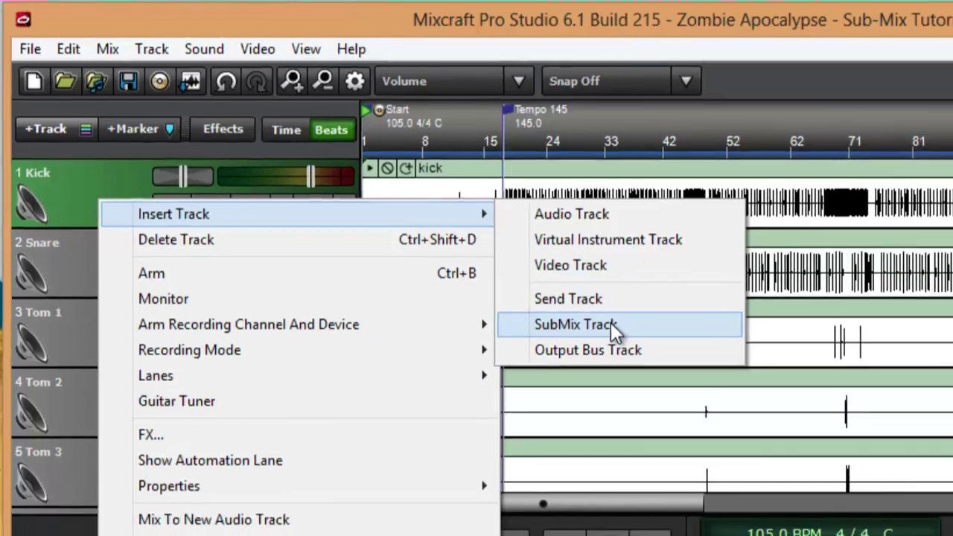
pyautogui.click(635, 336)
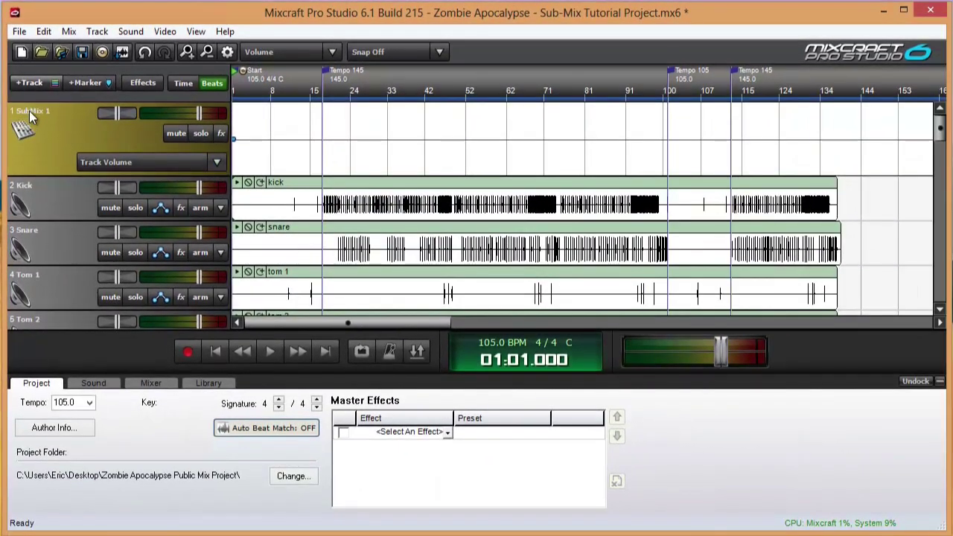
# - Rename SubMix 1 to 'Drums'
pyautogui.doubleClick(35, 110)
pyautogui.write('Drums')
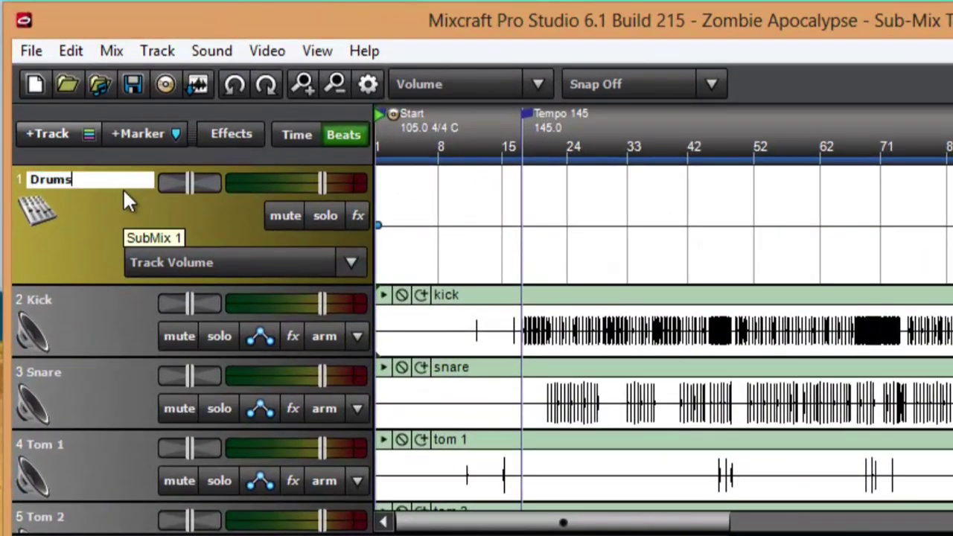
pyautogui.press('Return')
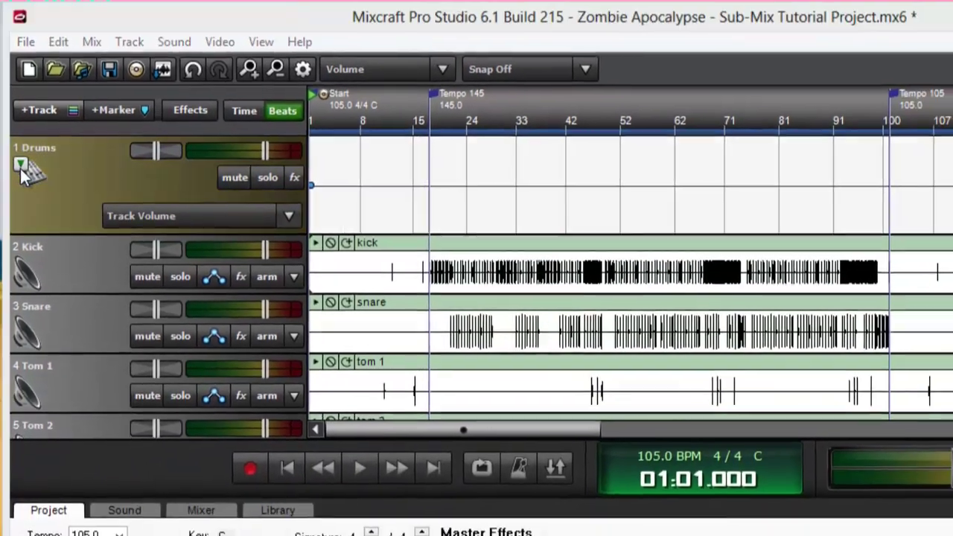
# - Give the Drums track the drum-kit track image
pyautogui.click(21, 170)
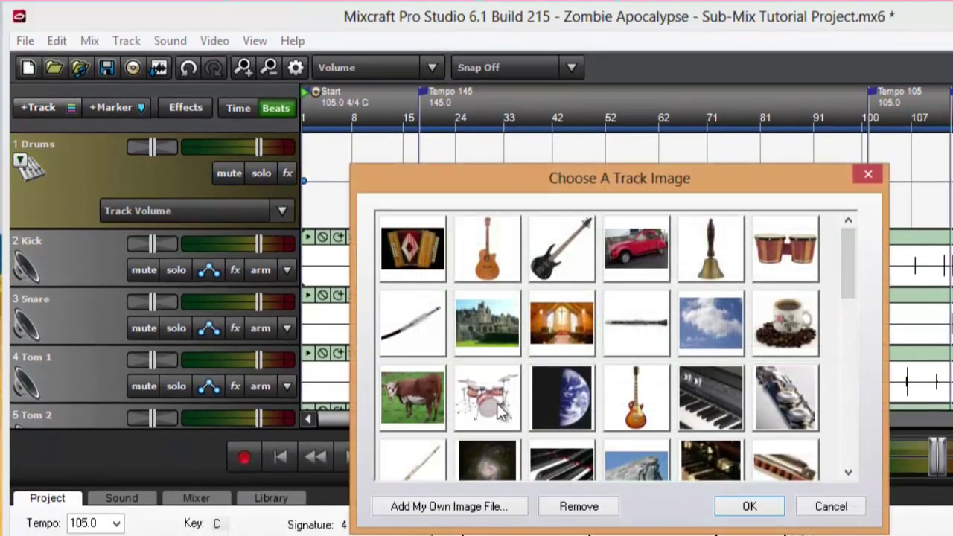
pyautogui.click(493, 399)
pyautogui.click(758, 506)
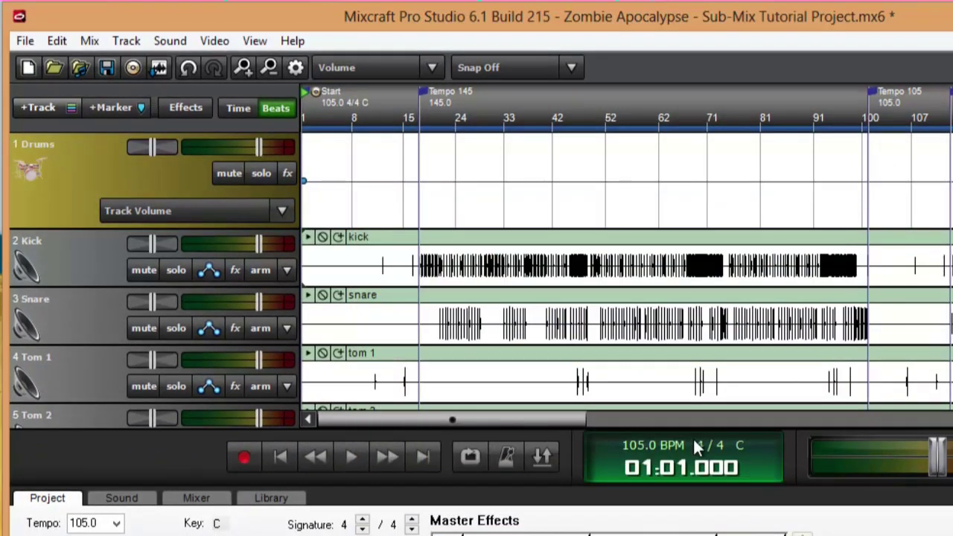
# - Move Kick, Snare, Tom 1 and Tom 2 into the Drums submix
pyautogui.click(58, 258)
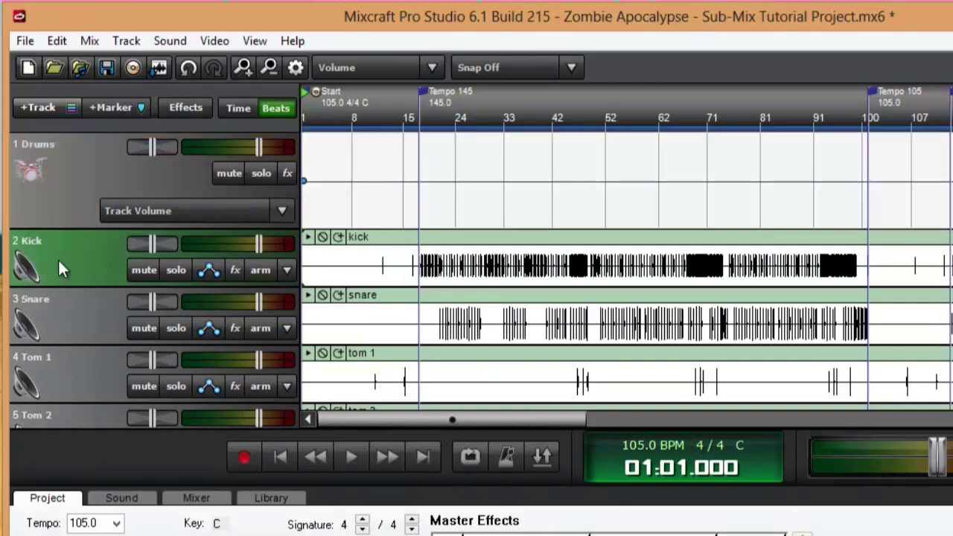
pyautogui.moveTo(59, 235); pyautogui.dragTo(64, 227)
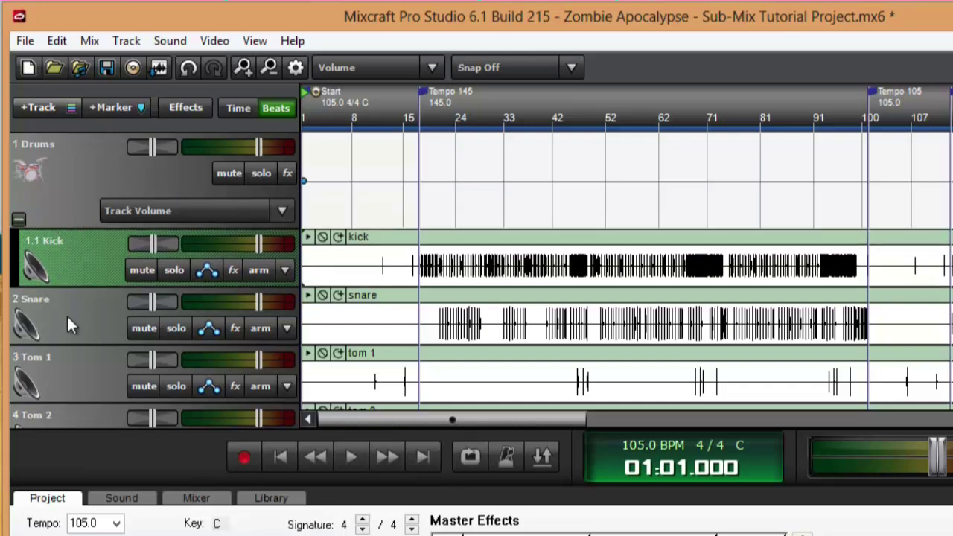
pyautogui.moveTo(67, 314); pyautogui.dragTo(75, 307)
pyautogui.moveTo(71, 365); pyautogui.dragTo(71, 330)
pyautogui.scroll(-3, 70, 326)
pyautogui.moveTo(37, 269); pyautogui.dragTo(59, 266)
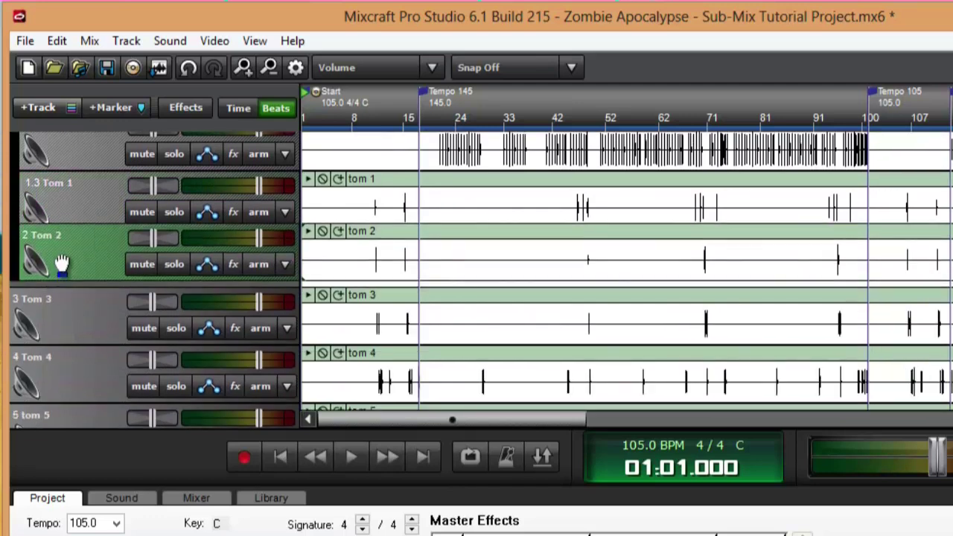
# - Nest Tom 3, Tom 4 and Tom 5 inside the Drums submix
pyautogui.click(79, 311)
pyautogui.moveTo(79, 311); pyautogui.dragTo(78, 307)
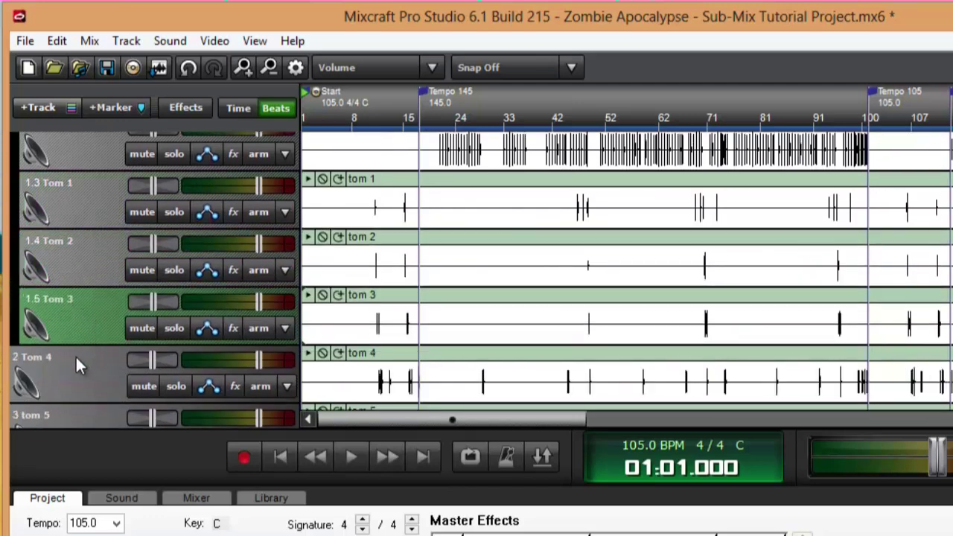
pyautogui.click(82, 353)
pyautogui.moveTo(82, 353); pyautogui.dragTo(79, 349)
pyautogui.click(78, 411)
pyautogui.moveTo(78, 411); pyautogui.dragTo(72, 339)
# - Add Hat, OHL and OHR to Drums, then collapse the Drums submix
pyautogui.scroll(-3, 74, 351)
pyautogui.click(73, 351)
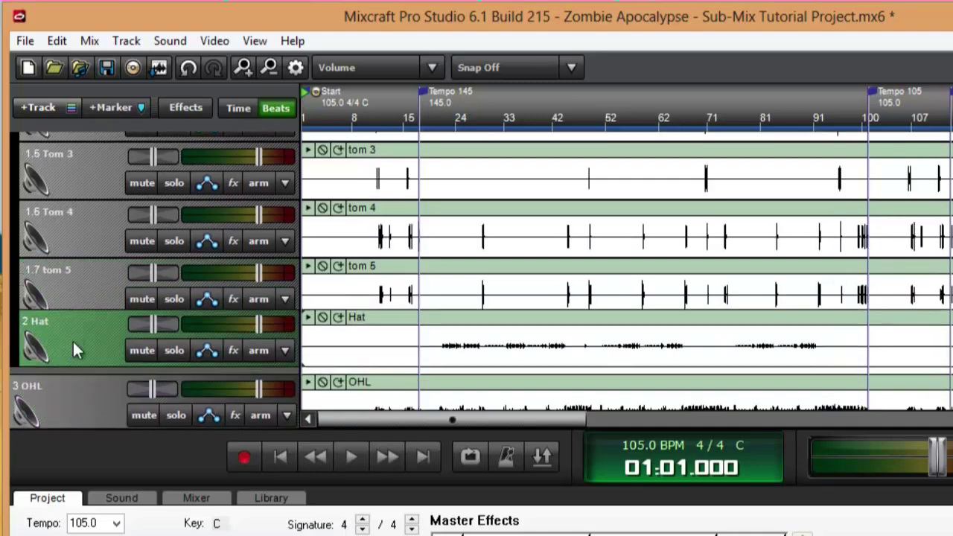
pyautogui.click(72, 398)
pyautogui.moveTo(72, 398); pyautogui.dragTo(81, 386)
pyautogui.scroll(-3, 74, 349)
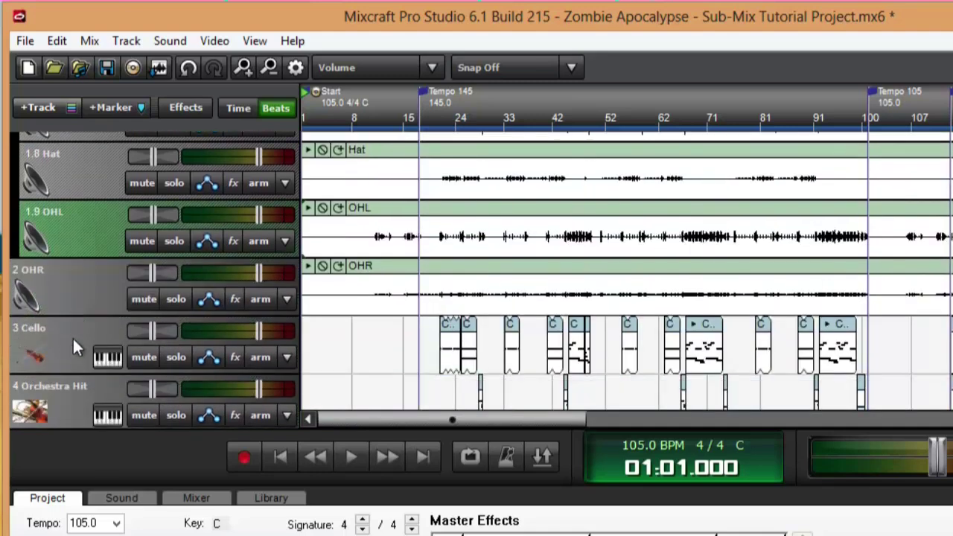
pyautogui.click(68, 291)
pyautogui.moveTo(73, 281); pyautogui.dragTo(73, 275)
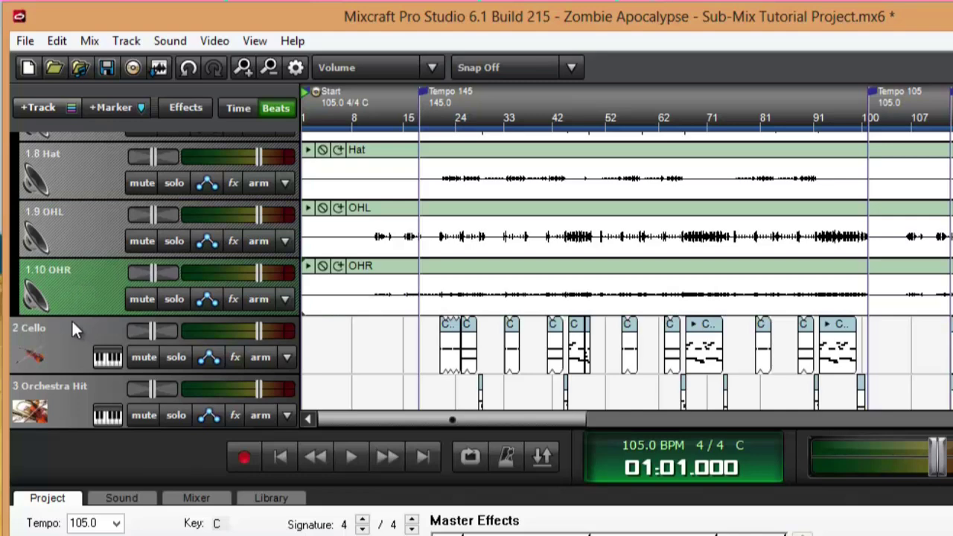
pyautogui.scroll(9, 55, 328)
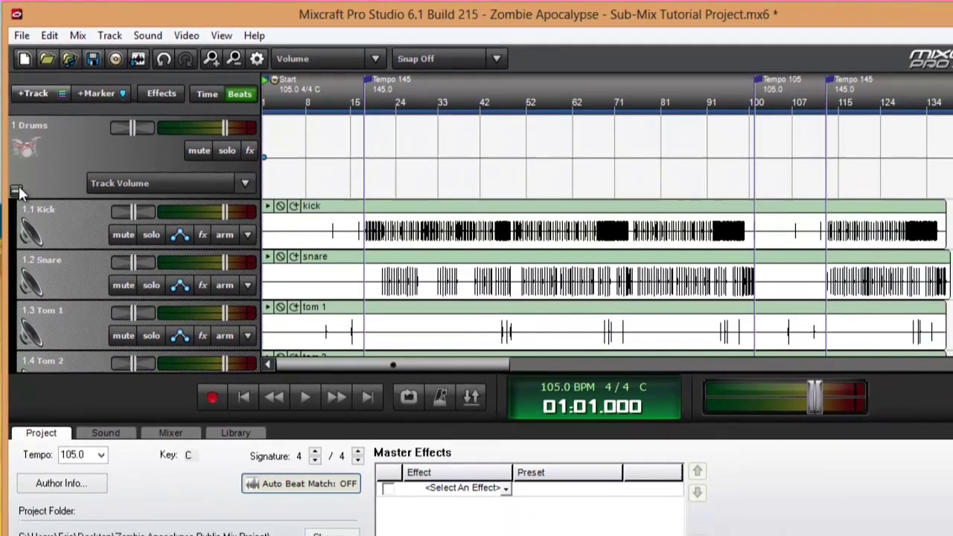
pyautogui.click(18, 218)
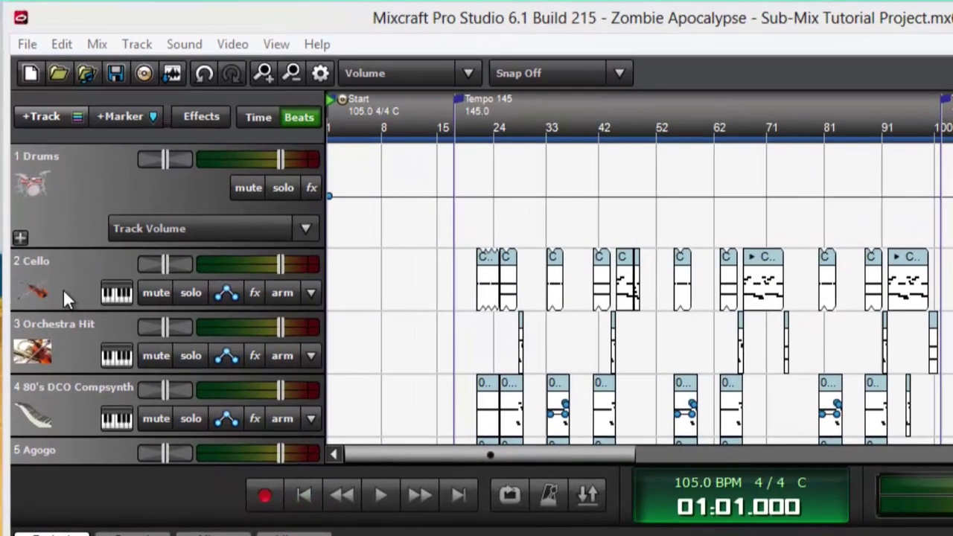
# - Insert a new submix track above the Cello track
pyautogui.rightClick(64, 294)
pyautogui.moveTo(252, 309)
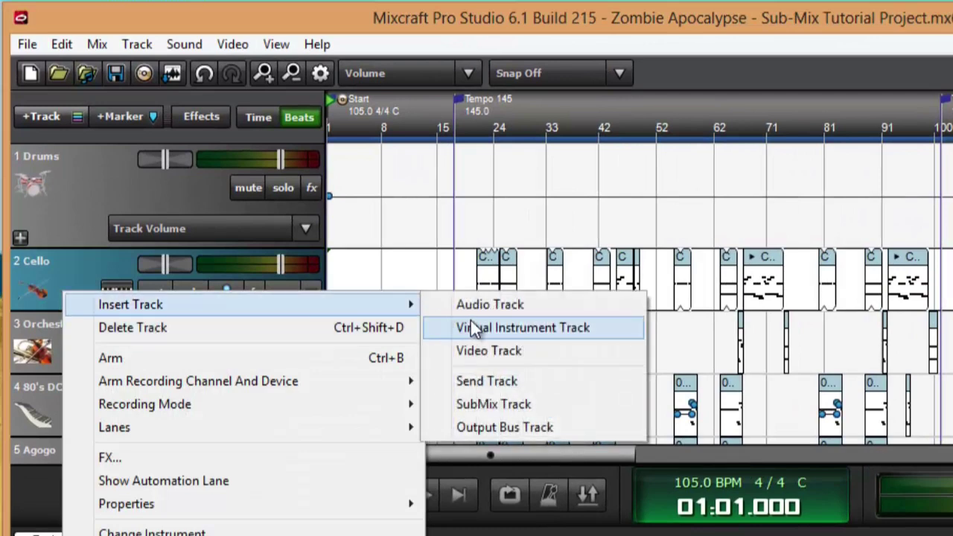
pyautogui.click(517, 404)
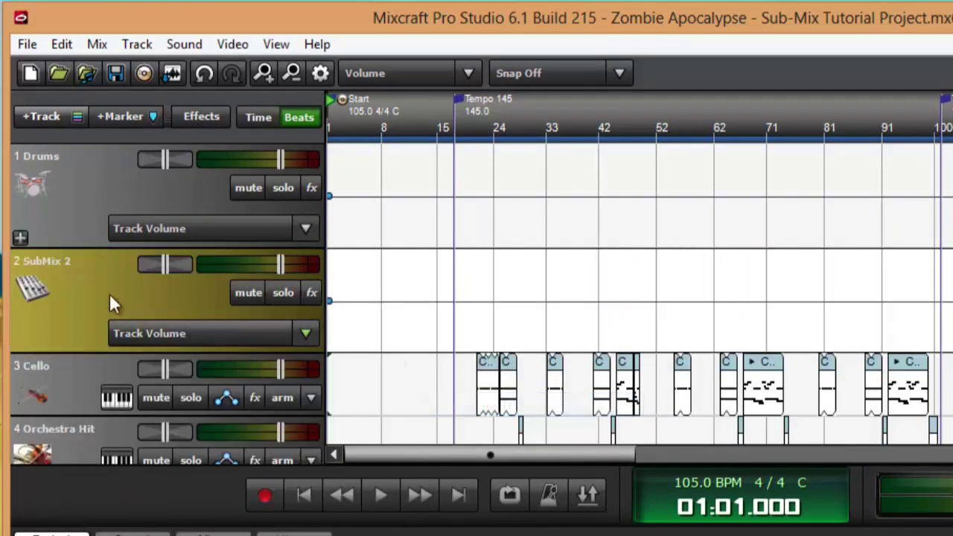
# - Rename SubMix 2 to 'Synths'
pyautogui.doubleClick(57, 262)
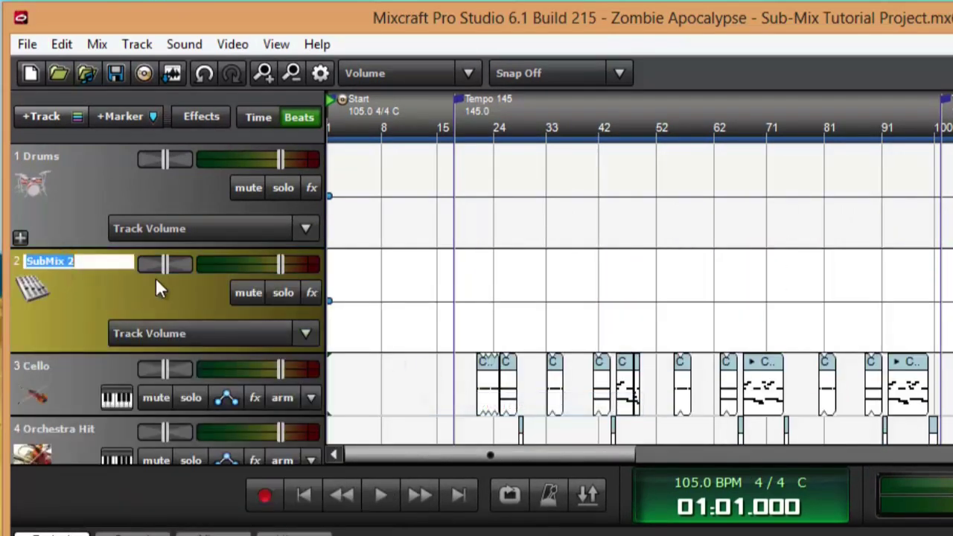
pyautogui.write('Synths')
pyautogui.press('Return')
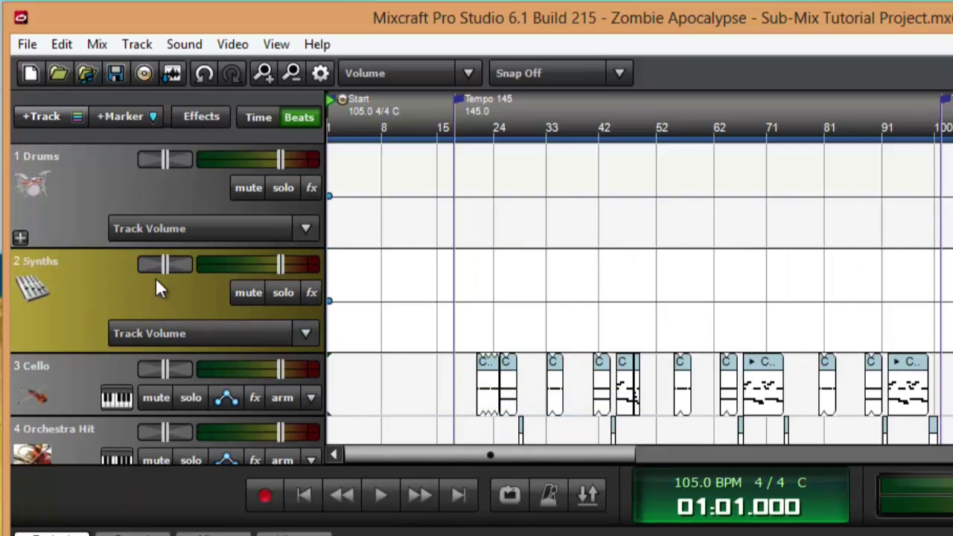
# - Move Cello and Orchestra Hit into the Synths submix
pyautogui.moveTo(79, 359); pyautogui.dragTo(83, 330)
pyautogui.click(84, 422)
pyautogui.moveTo(84, 422); pyautogui.dragTo(69, 360)
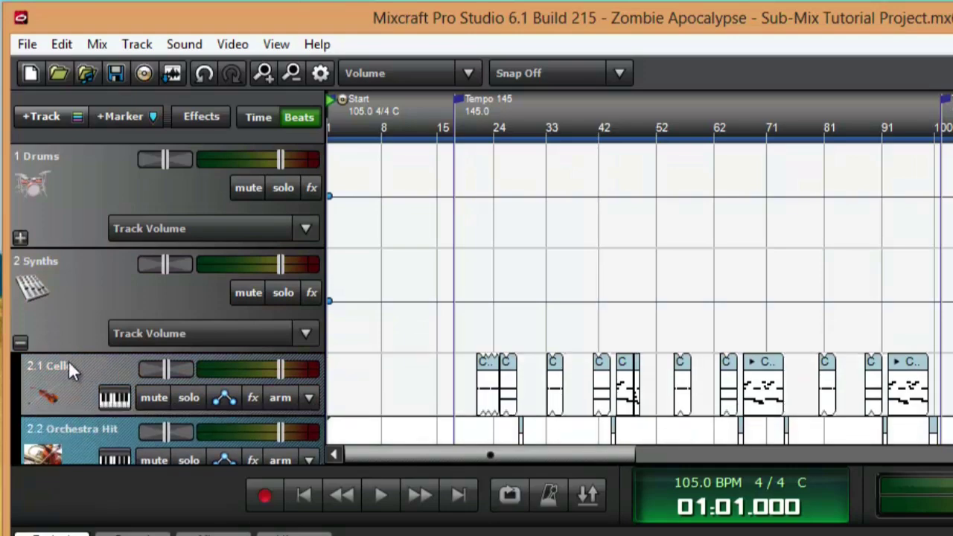
pyautogui.scroll(-3, 67, 361)
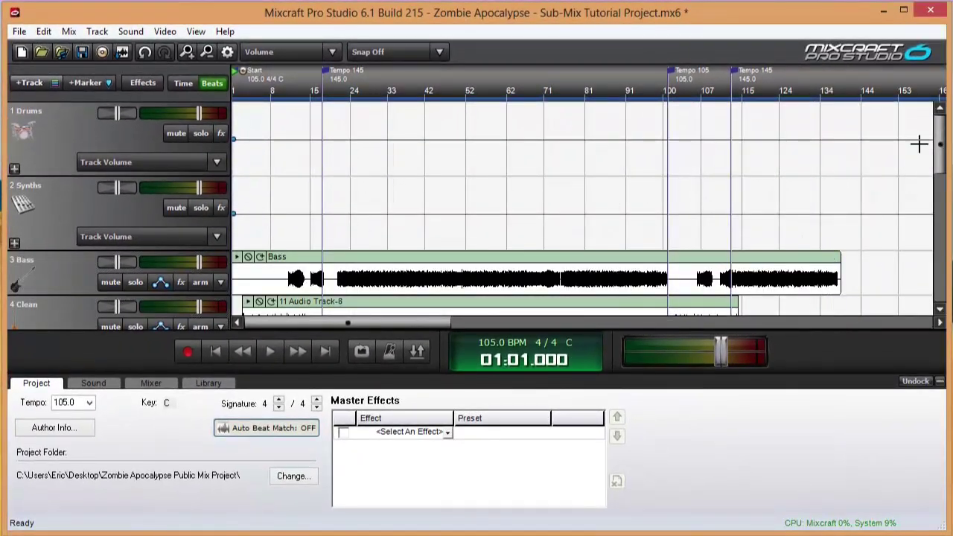
pyautogui.moveTo(939, 146); pyautogui.dragTo(949, 127)
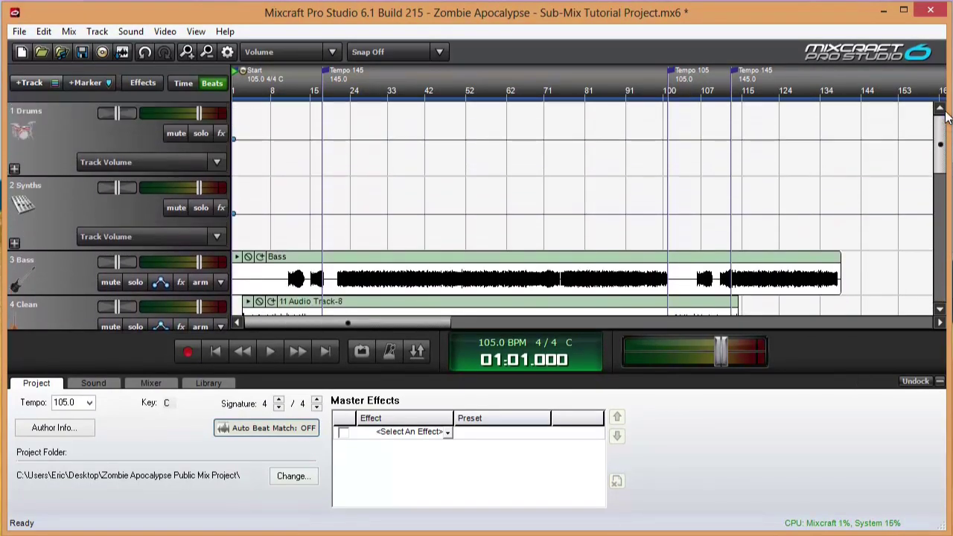
# - Add a submix track above Bass and name it 'Guitars'
pyautogui.rightClick(69, 272)
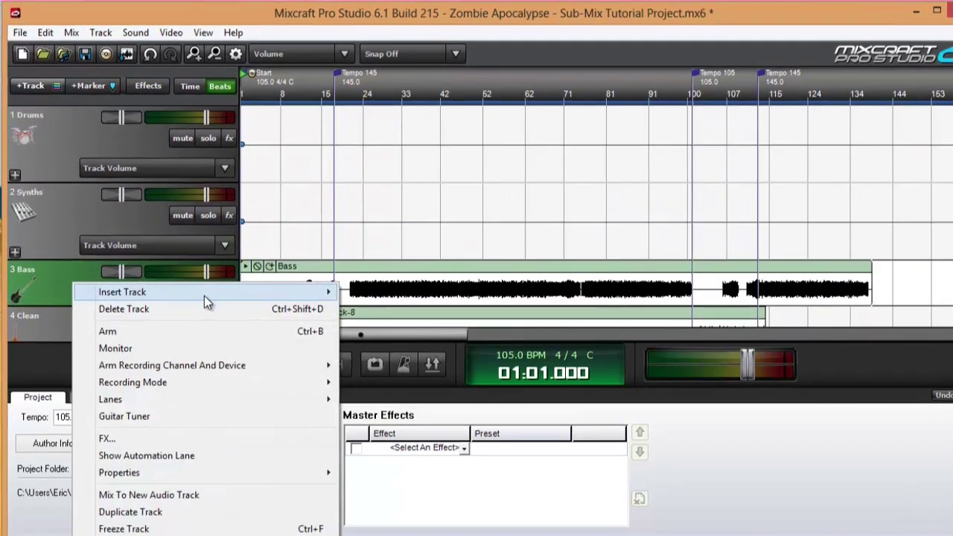
pyautogui.moveTo(195, 283)
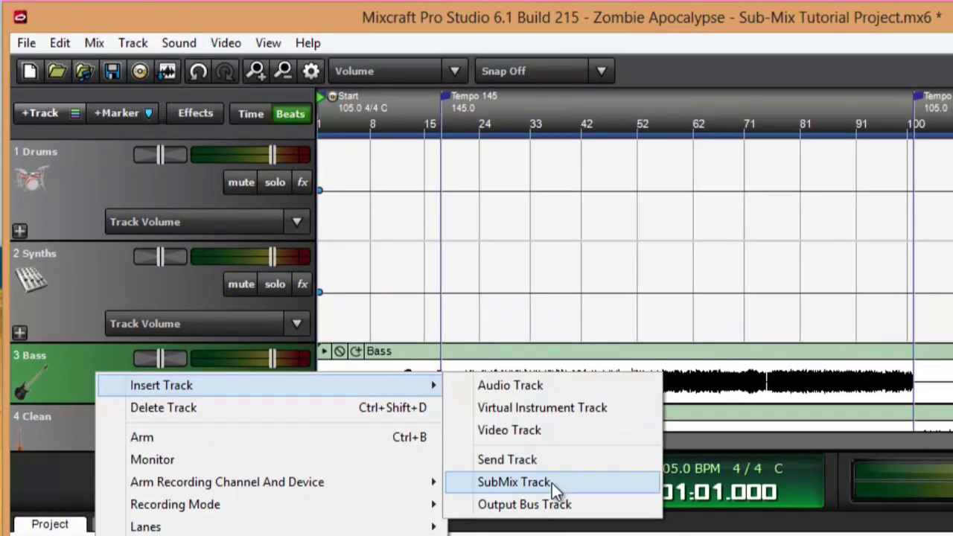
pyautogui.click(551, 483)
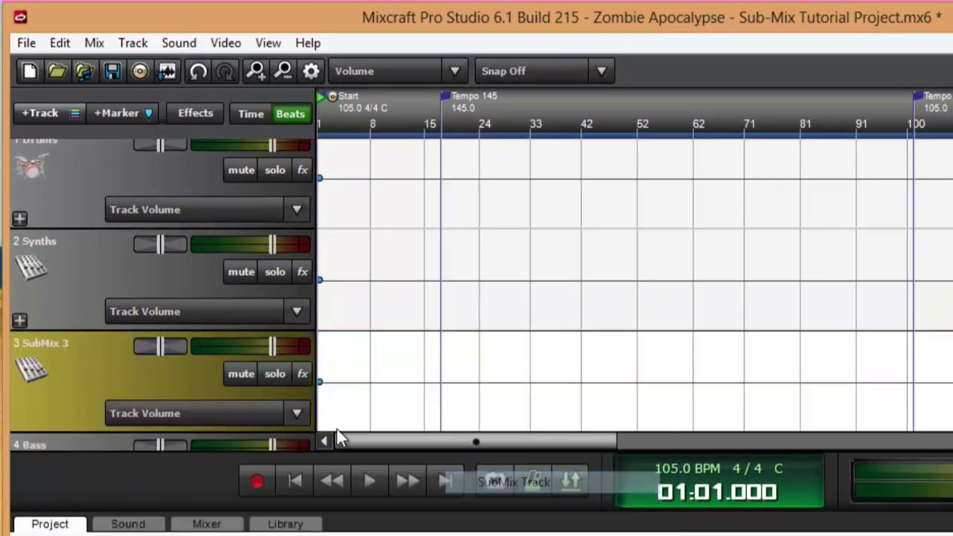
pyautogui.doubleClick(59, 346)
pyautogui.write('Guitars')
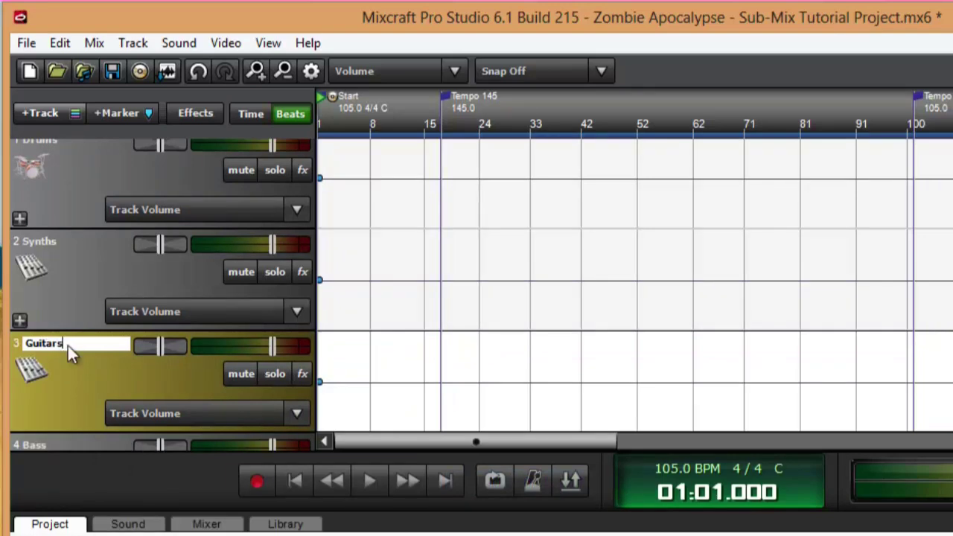
pyautogui.press('Return')
# - Move Bass, Clean and Guitar 1 into Guitars and collapse the submix
pyautogui.scroll(-5, 67, 348)
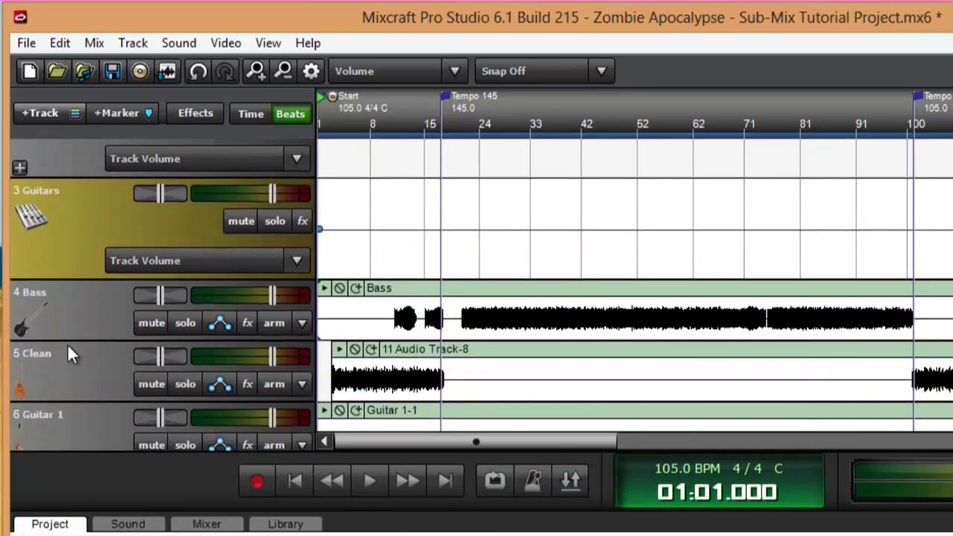
pyautogui.moveTo(88, 327); pyautogui.dragTo(102, 366)
pyautogui.moveTo(81, 422); pyautogui.dragTo(93, 383)
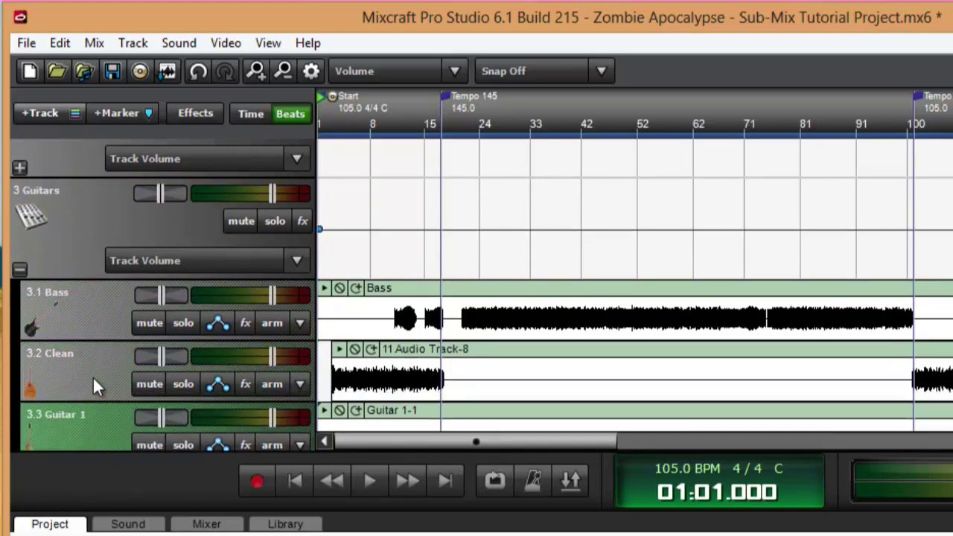
pyautogui.scroll(-3, 94, 374)
pyautogui.moveTo(88, 289); pyautogui.dragTo(87, 324)
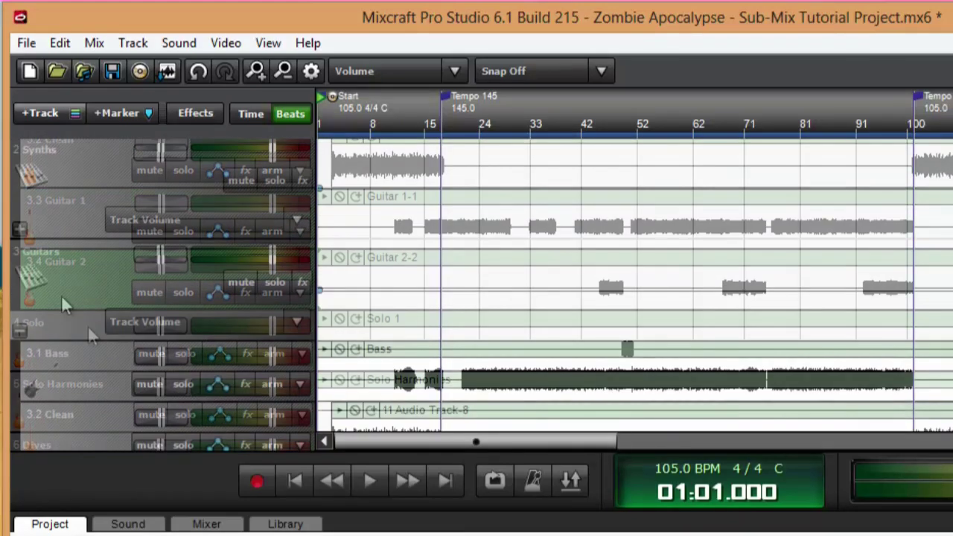
pyautogui.click(18, 328)
pyautogui.scroll(-3, 99, 286)
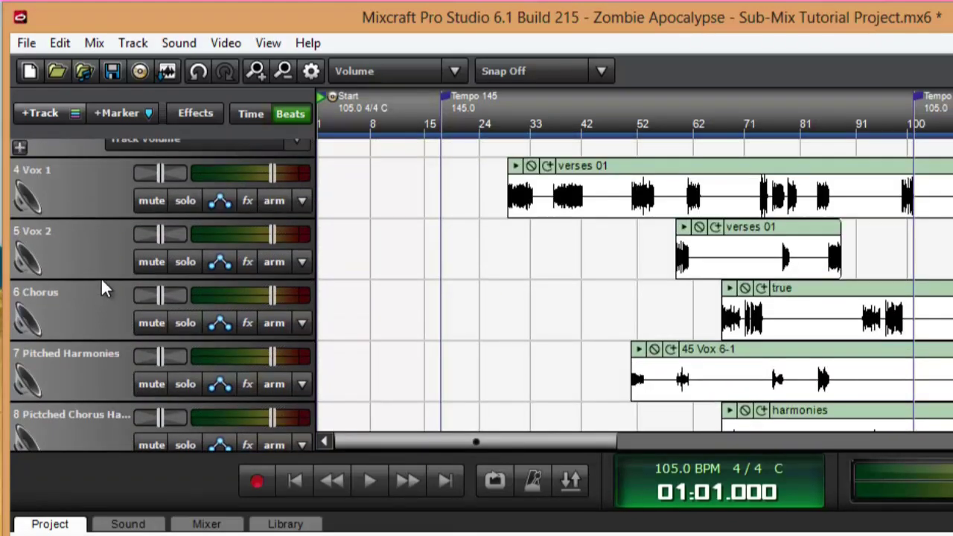
pyautogui.scroll(1, 79, 205)
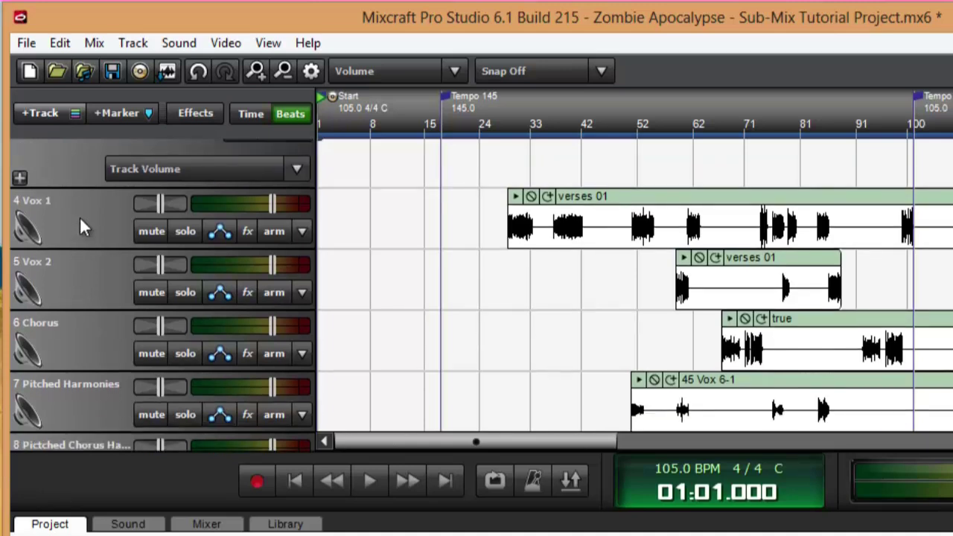
pyautogui.rightClick(80, 217)
# - Insert a submix above Vox 1, name it 'Vox', and nest Vox 1 and Vox 2 inside
pyautogui.moveTo(204, 237)
pyautogui.click(538, 332)
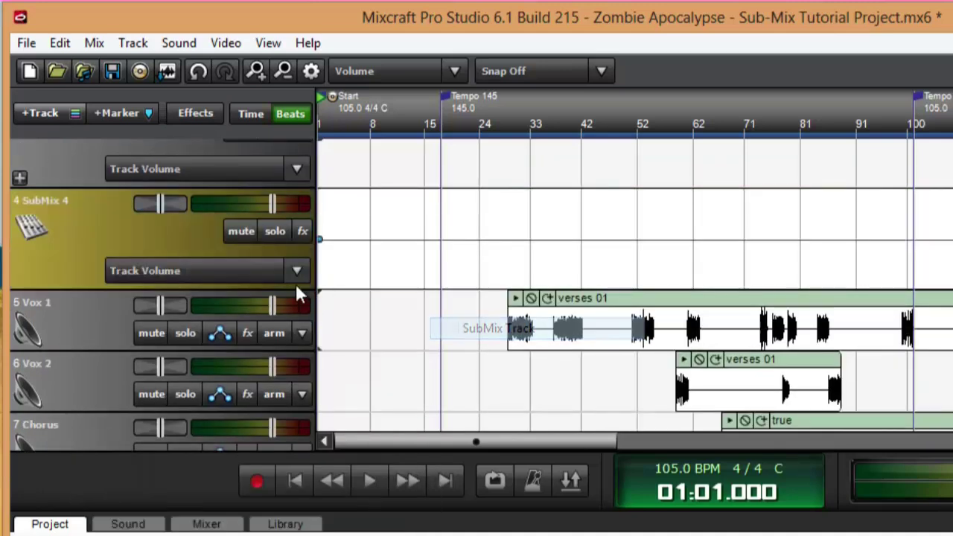
pyautogui.doubleClick(49, 200)
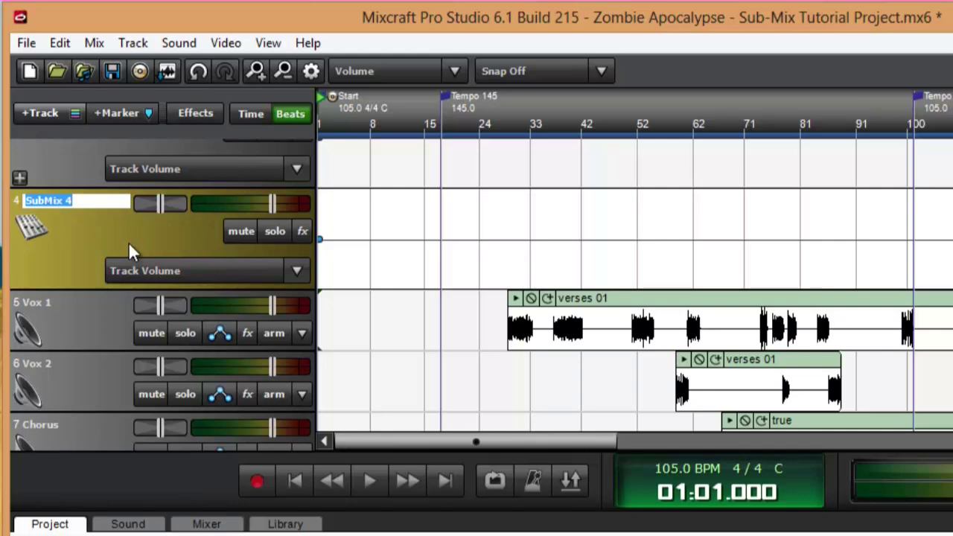
pyautogui.write('Vox')
pyautogui.press('Return')
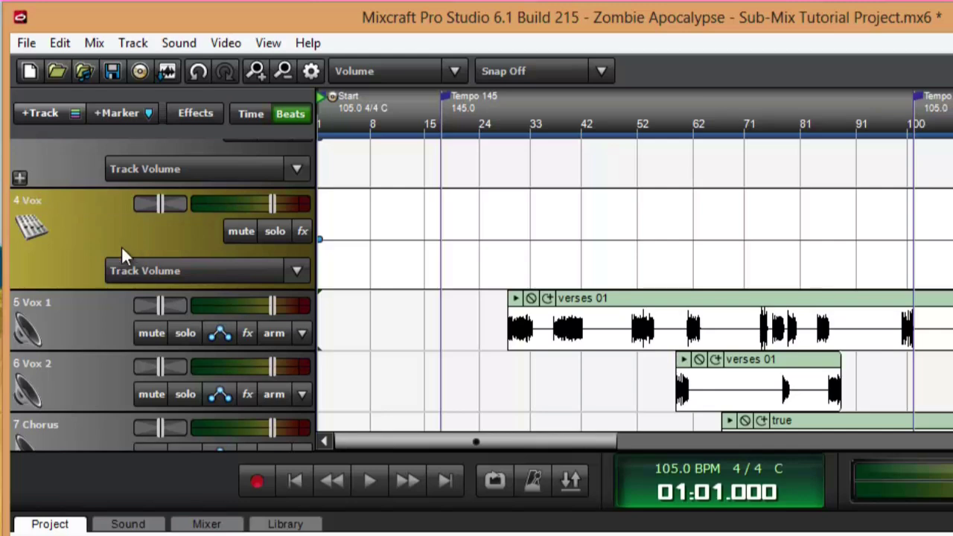
pyautogui.moveTo(74, 316); pyautogui.dragTo(98, 290)
pyautogui.scroll(1, 17, 334)
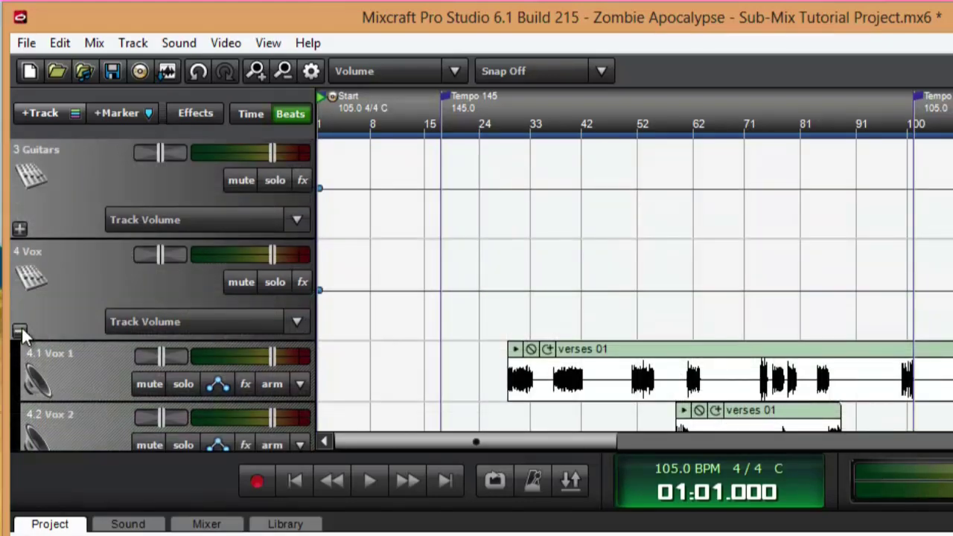
pyautogui.scroll(2, 59, 325)
pyautogui.scroll(1, 59, 325)
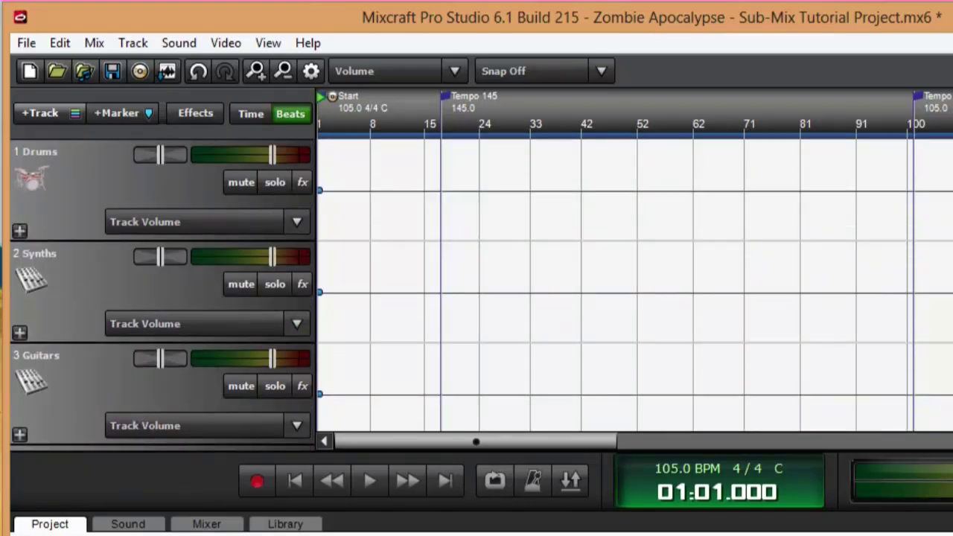
pyautogui.scroll(-1, 163, 295)
pyautogui.scroll(1, 162, 294)
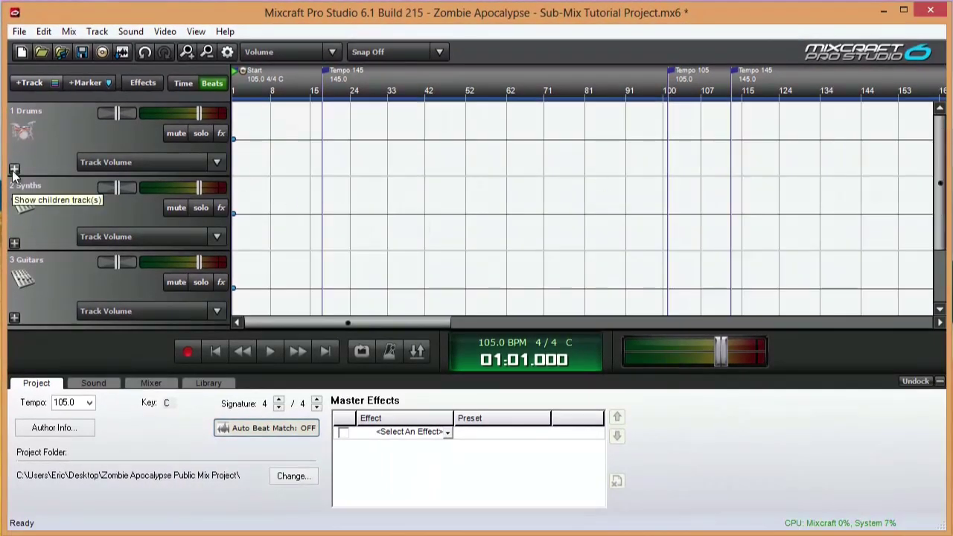
pyautogui.click(14, 170)
pyautogui.scroll(-4, 115, 165)
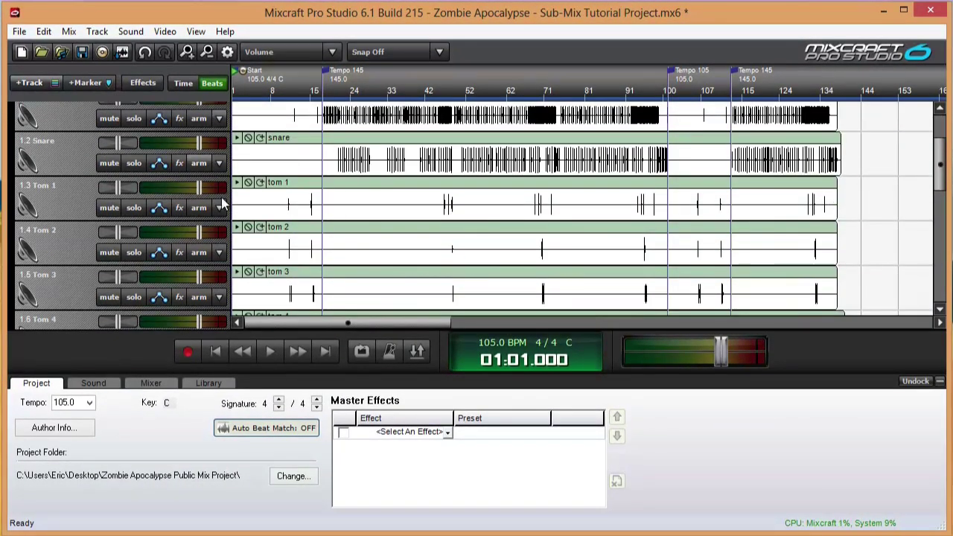
pyautogui.scroll(3, 115, 165)
pyautogui.scroll(1, 116, 166)
pyautogui.click(13, 169)
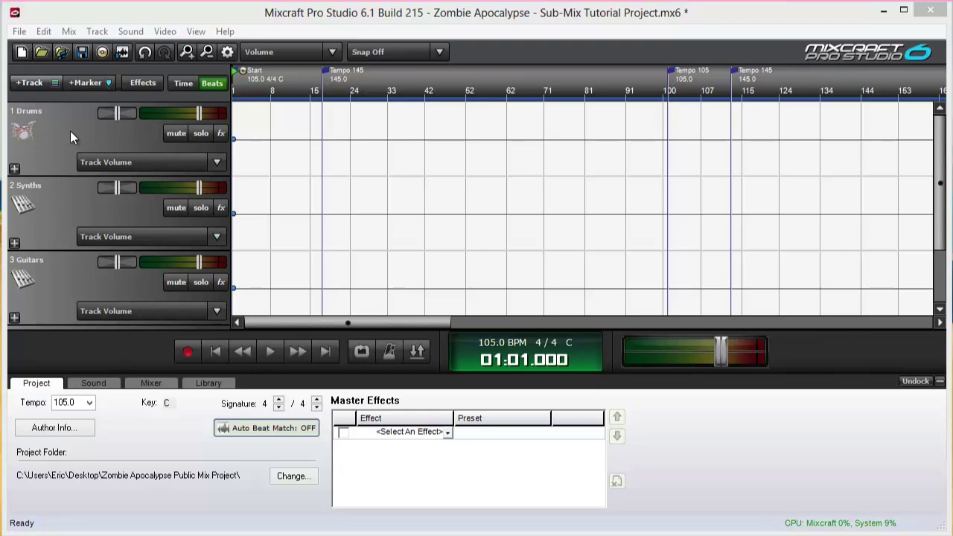
# - Insert an Output Bus track at the top routed to Speakers (High Definition Audio Device) left channel
pyautogui.rightClick(70, 131)
pyautogui.moveTo(148, 140)
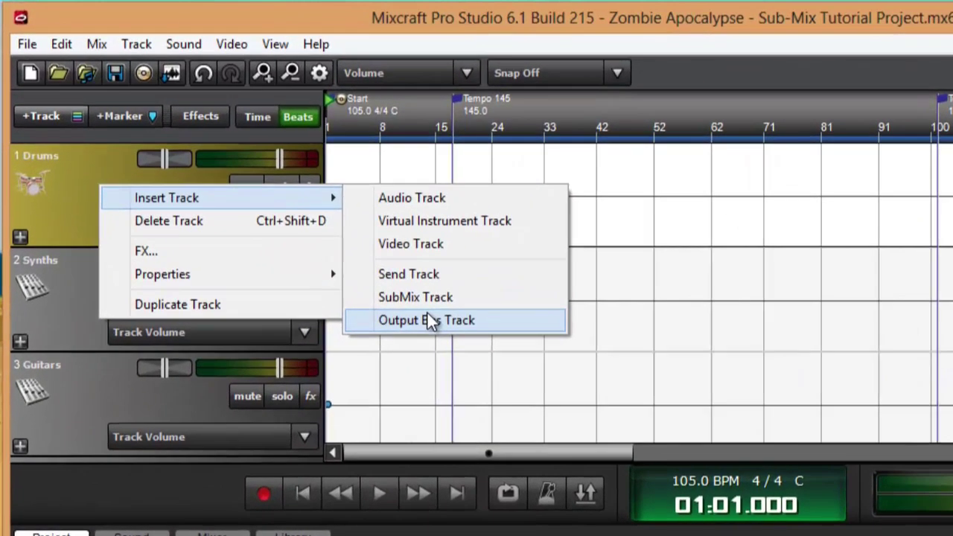
pyautogui.click(369, 276)
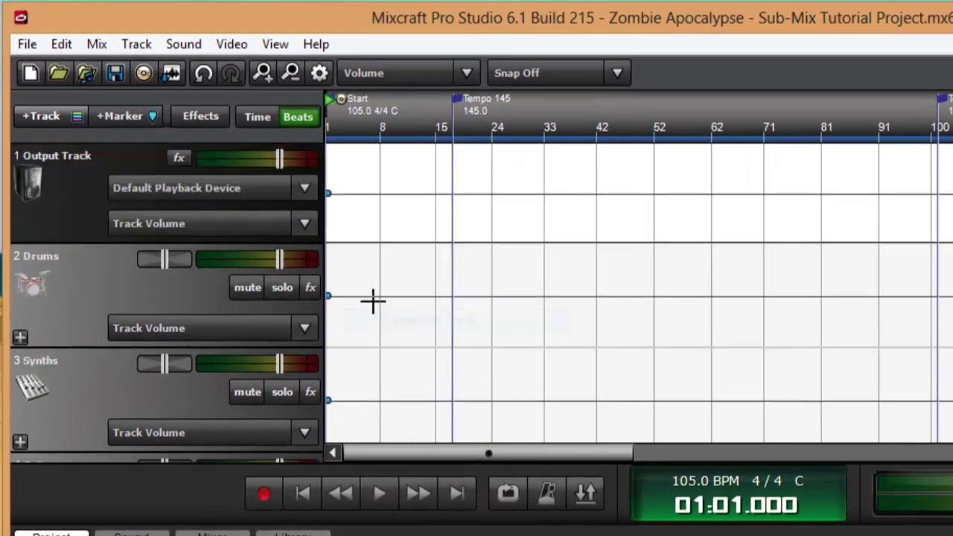
pyautogui.click(221, 188)
pyautogui.moveTo(417, 245)
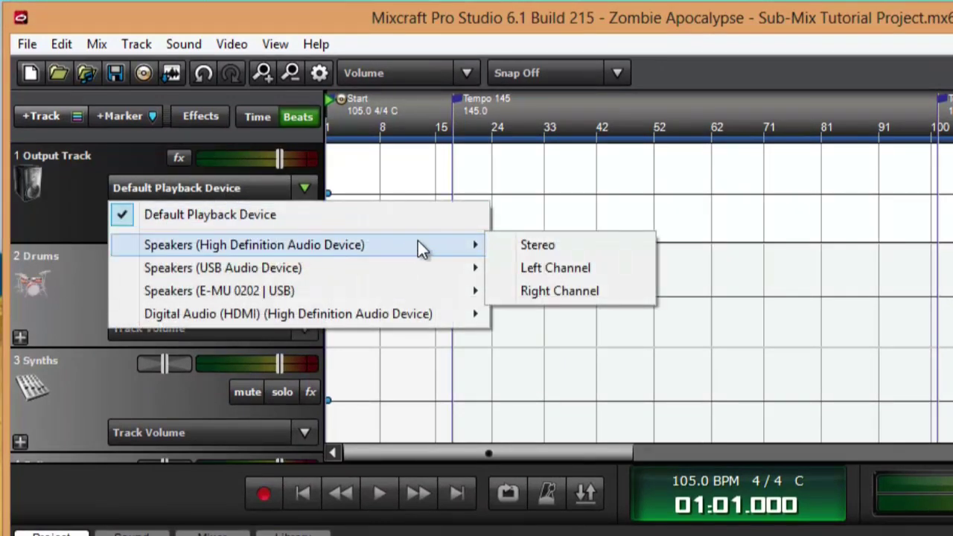
pyautogui.click(548, 272)
pyautogui.click(119, 292)
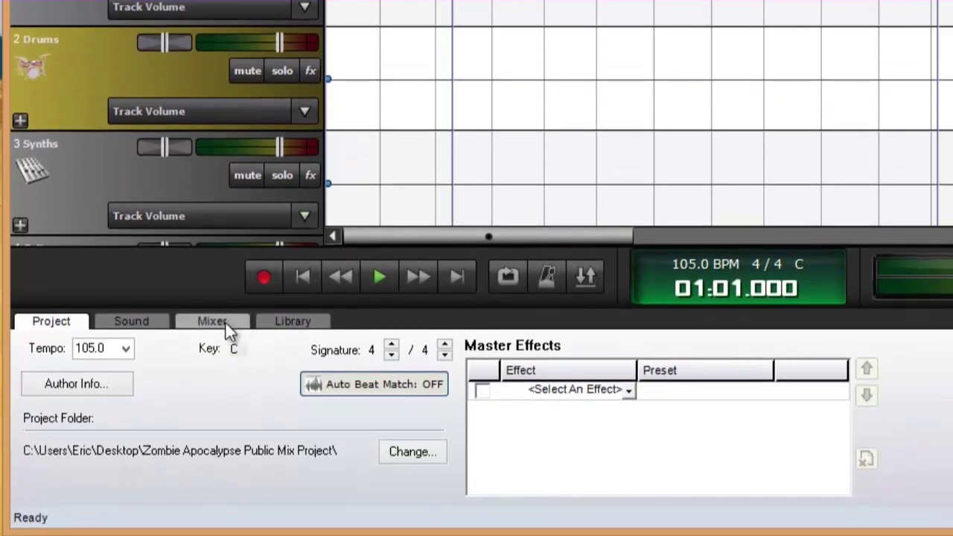
# - In the Mixer, set the Drums channel output to Output Bus 1: Output Track
pyautogui.click(216, 321)
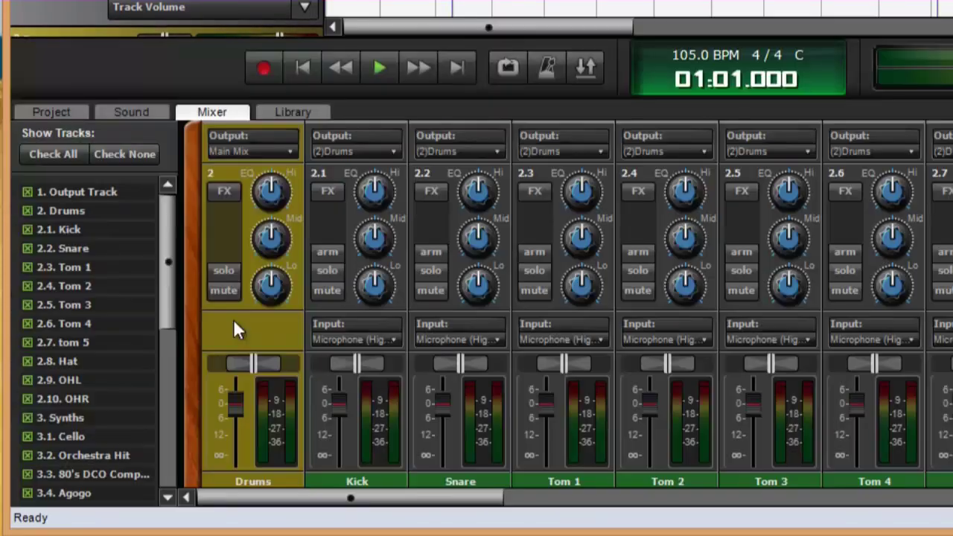
pyautogui.click(241, 149)
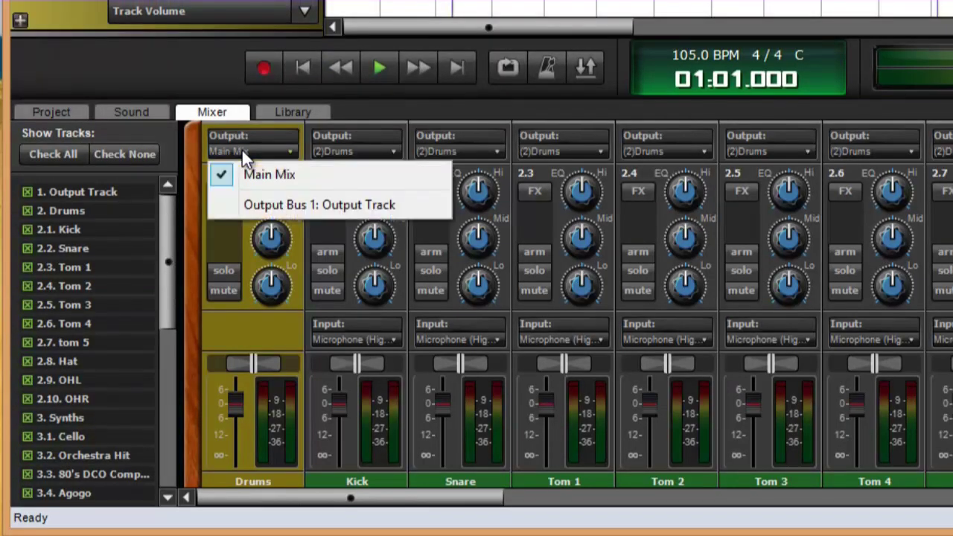
pyautogui.click(292, 205)
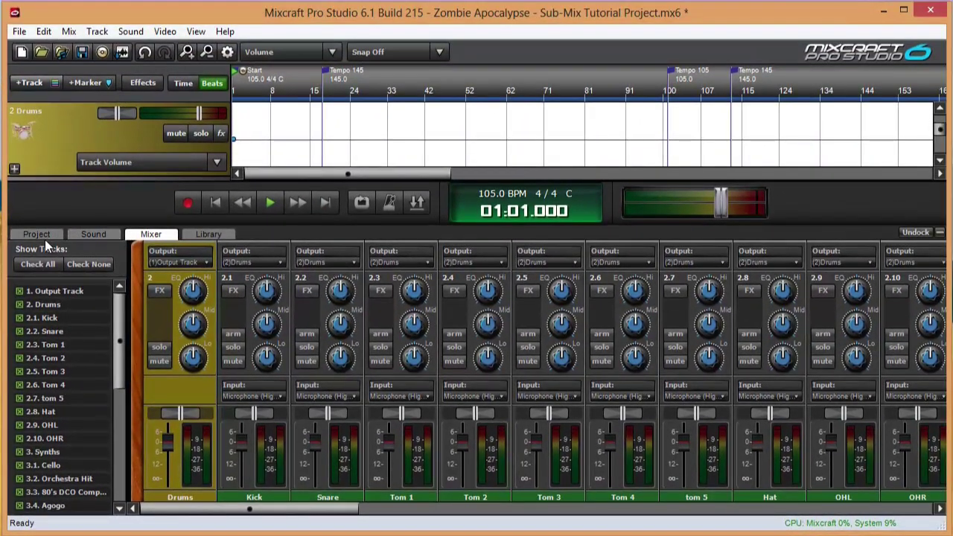
# - Solo the Drums submix and start playback to hear it alone
pyautogui.click(51, 112)
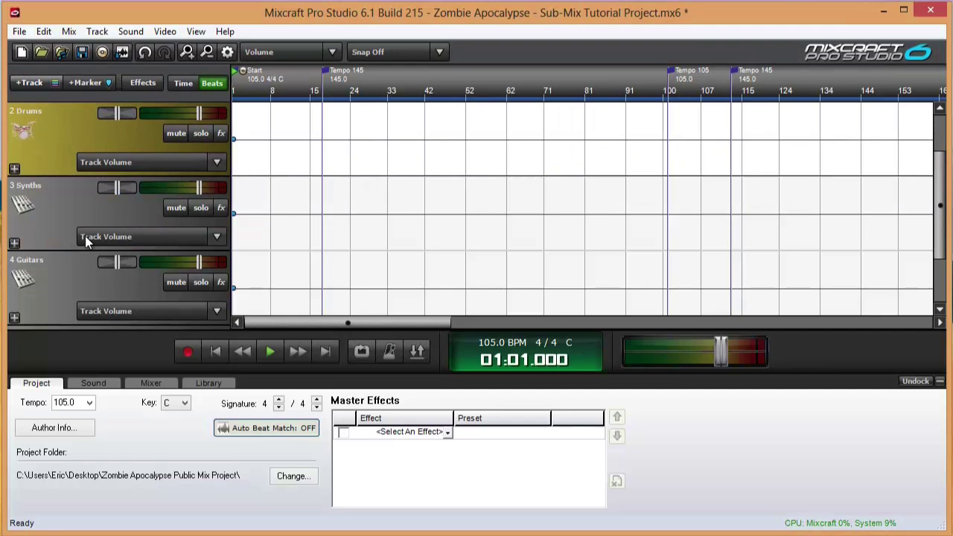
pyautogui.click(200, 133)
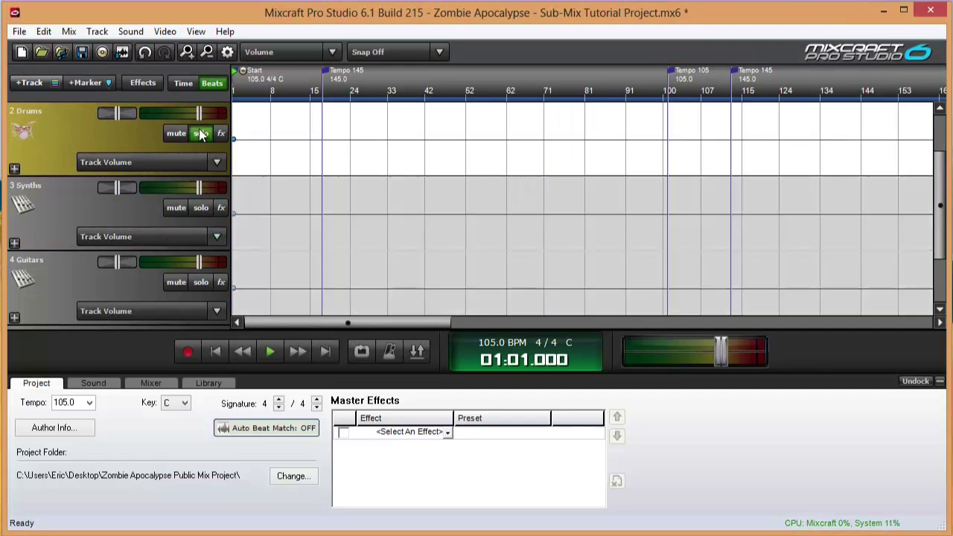
pyautogui.click(262, 355)
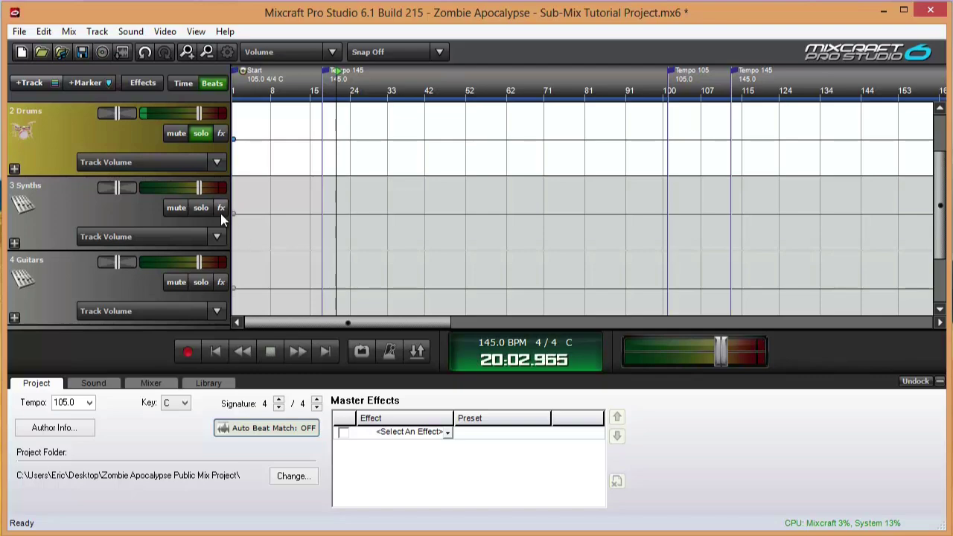
pyautogui.scroll(1, 31, 110)
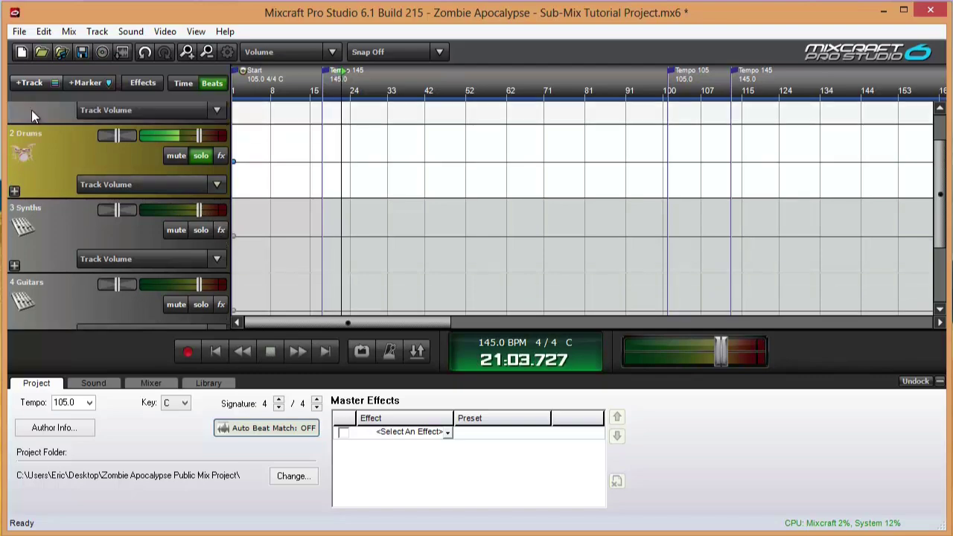
pyautogui.scroll(2, 31, 110)
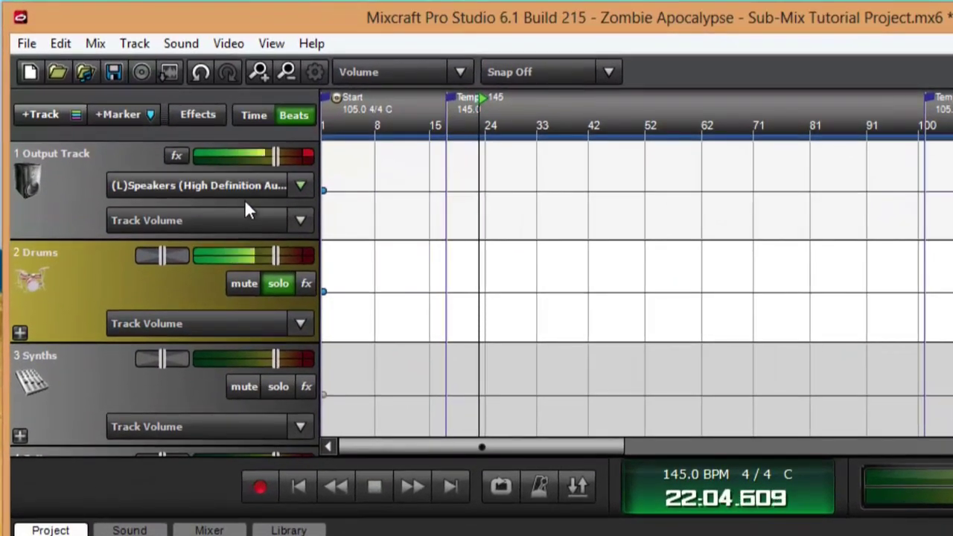
# - Route the Output Track to the High Definition Audio speakers' right channel, then stop playback
pyautogui.click(211, 185)
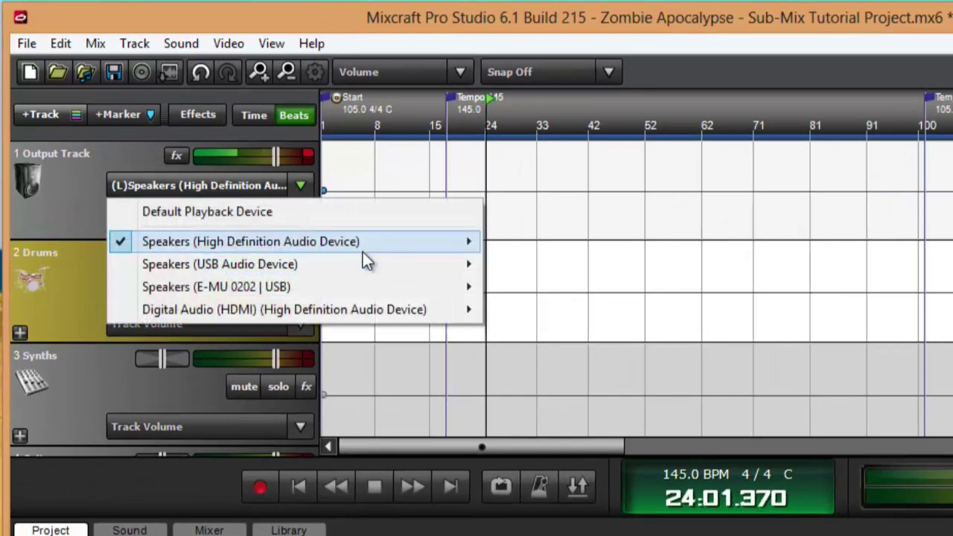
pyautogui.moveTo(363, 246)
pyautogui.click(530, 286)
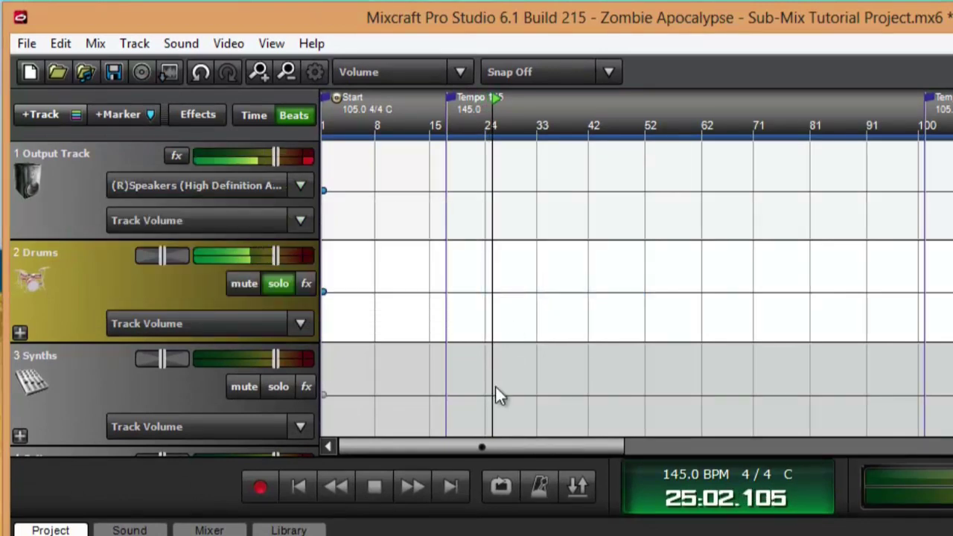
pyautogui.click(367, 485)
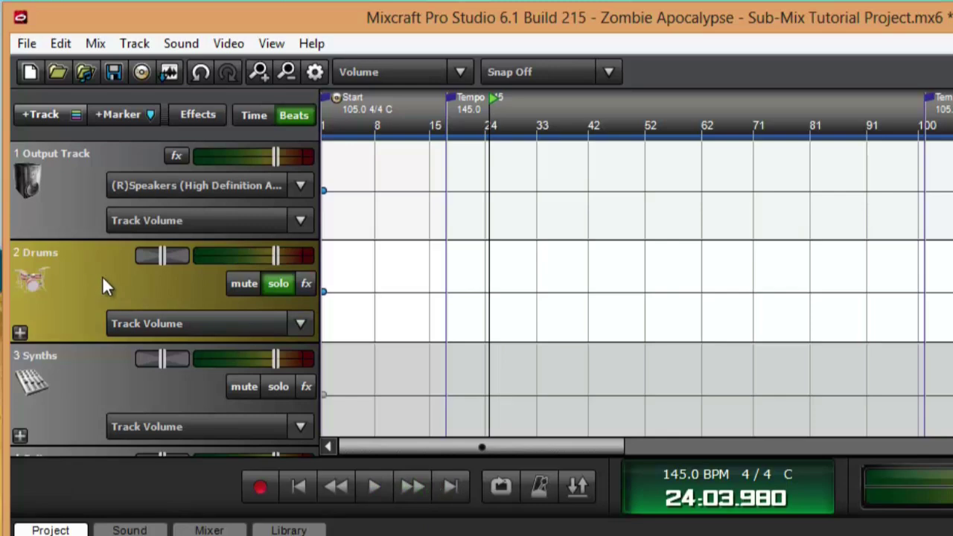
# - Expand Drums to check its tracks, fold it again, and return to the song start
pyautogui.click(20, 333)
pyautogui.scroll(-10, 94, 293)
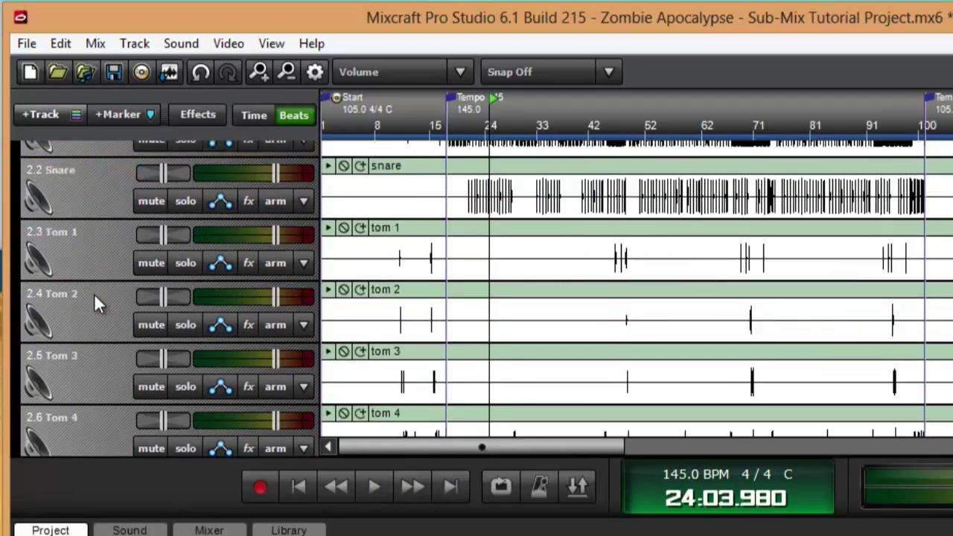
pyautogui.scroll(10, 94, 294)
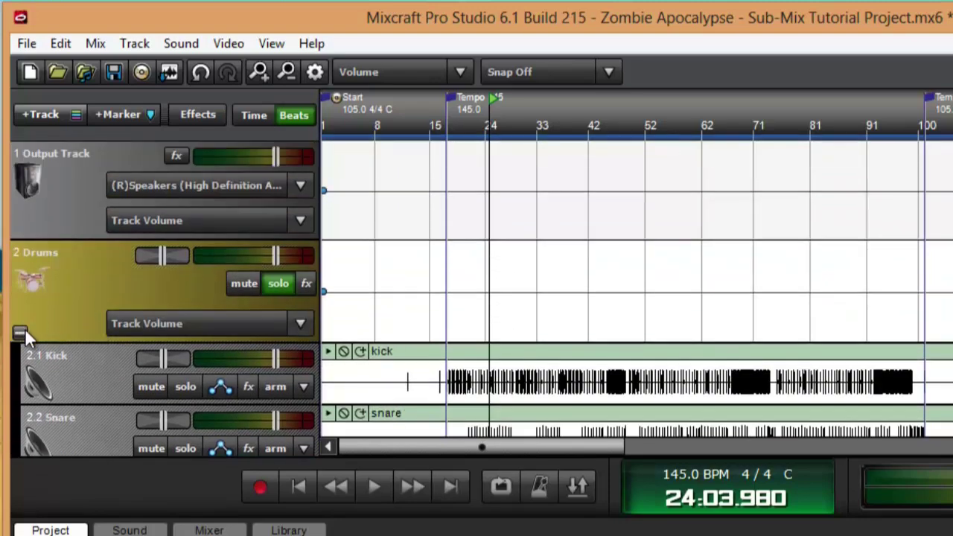
pyautogui.click(20, 333)
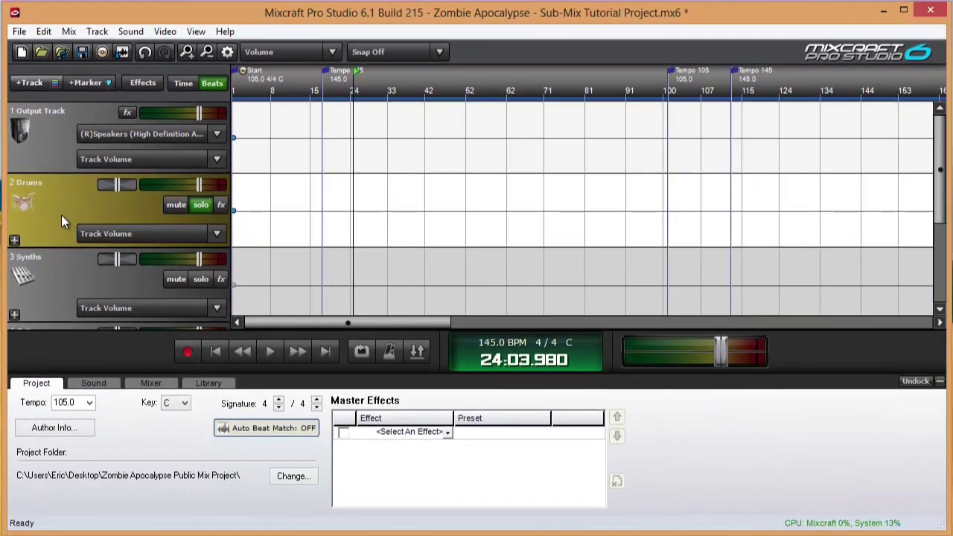
pyautogui.press('Home')
# - Delete the Output Track and clear the solo and mute on Drums
pyautogui.rightClick(56, 148)
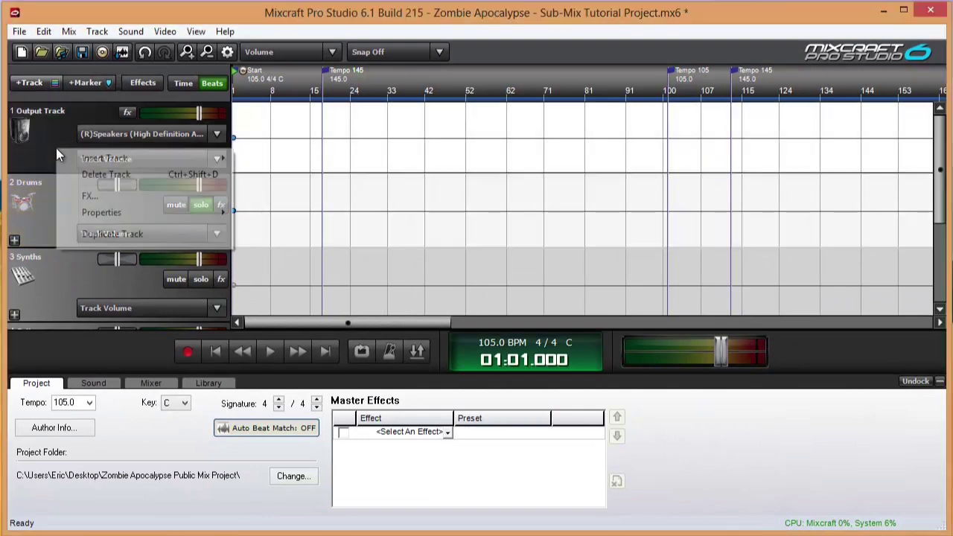
pyautogui.click(94, 174)
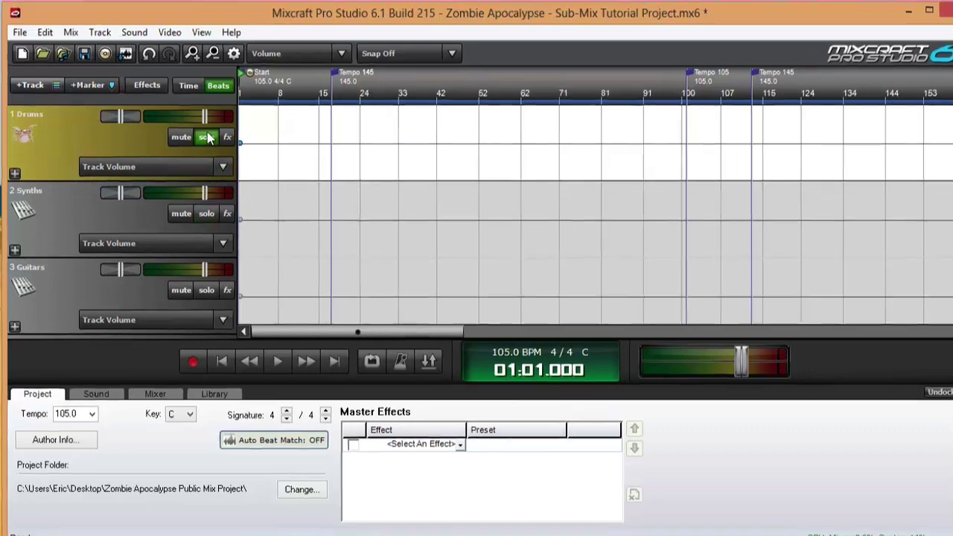
pyautogui.click(208, 142)
pyautogui.click(181, 137)
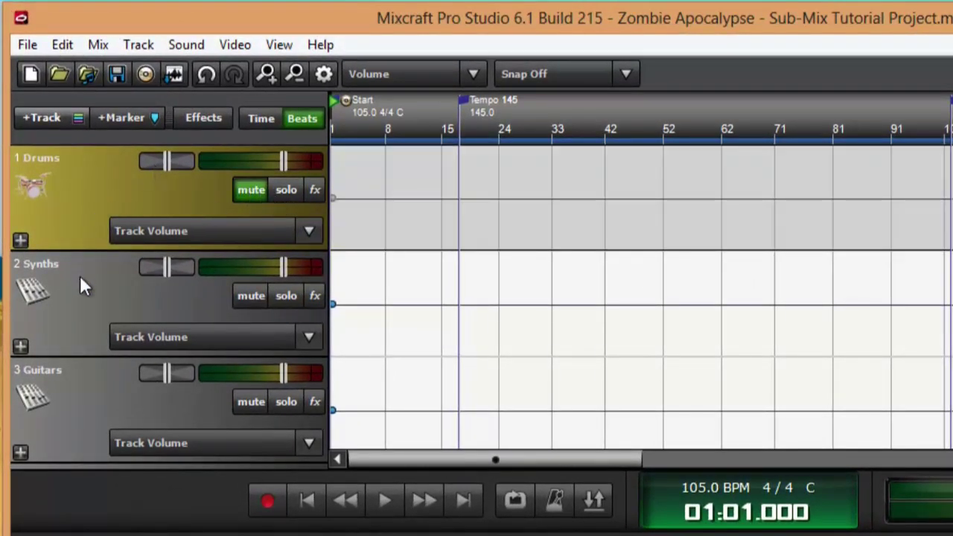
pyautogui.click(257, 189)
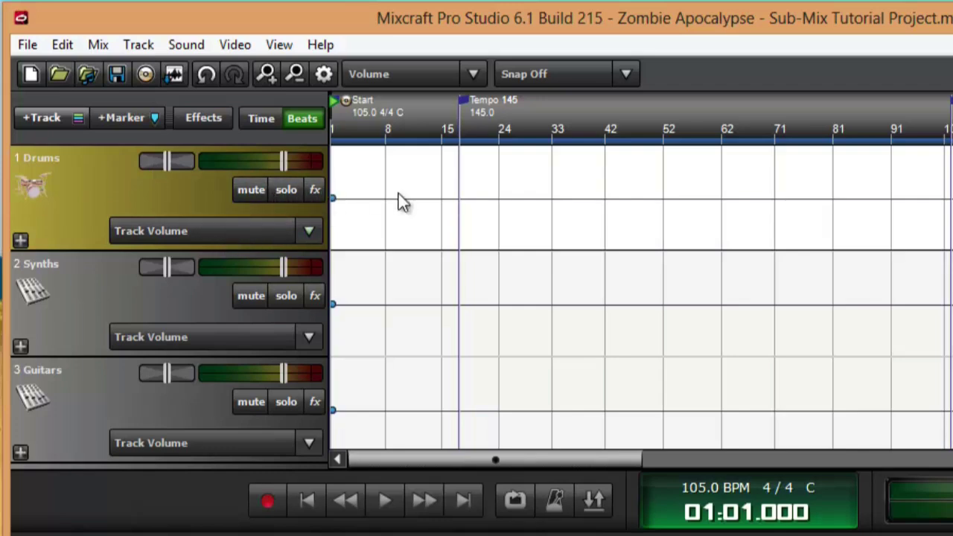
# - Draw a Drums volume curve that dips, then rises back near bar 24
pyautogui.moveTo(391, 200); pyautogui.dragTo(410, 238)
pyautogui.moveTo(491, 237); pyautogui.dragTo(510, 198)
pyautogui.click(20, 241)
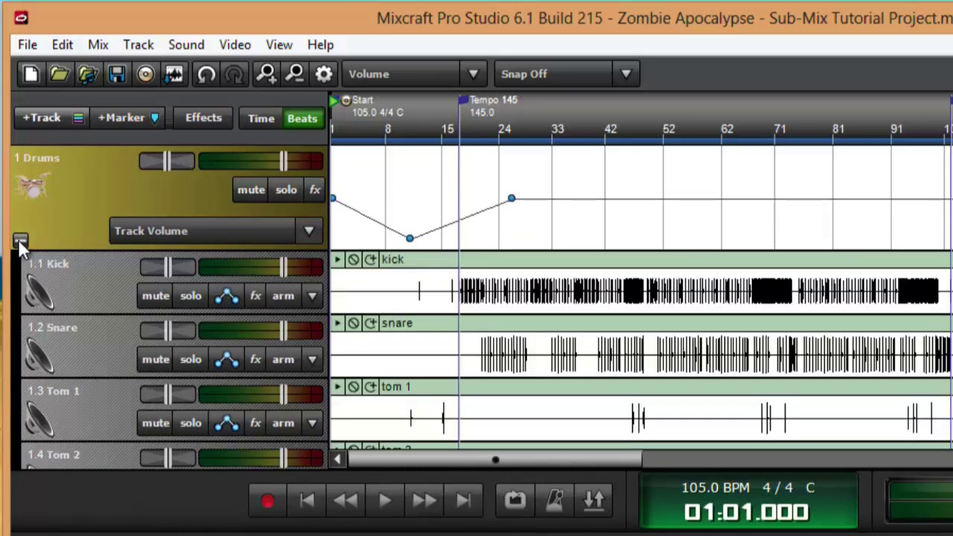
pyautogui.click(20, 241)
# - Switch the Drums lane to Track Pan and add a low point near bar 8 rising by bar 24
pyautogui.click(149, 230)
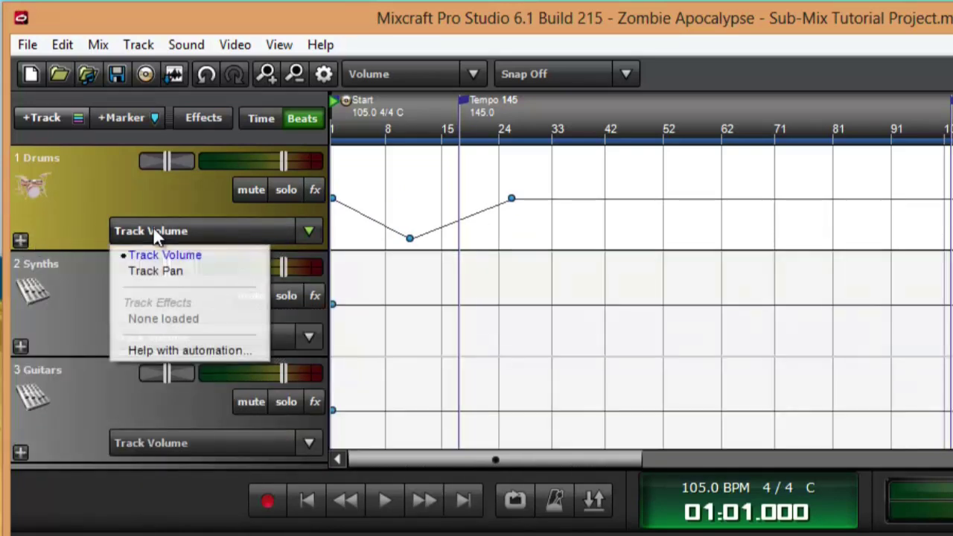
pyautogui.click(175, 272)
pyautogui.moveTo(372, 200); pyautogui.dragTo(385, 247)
pyautogui.moveTo(455, 247); pyautogui.dragTo(497, 150)
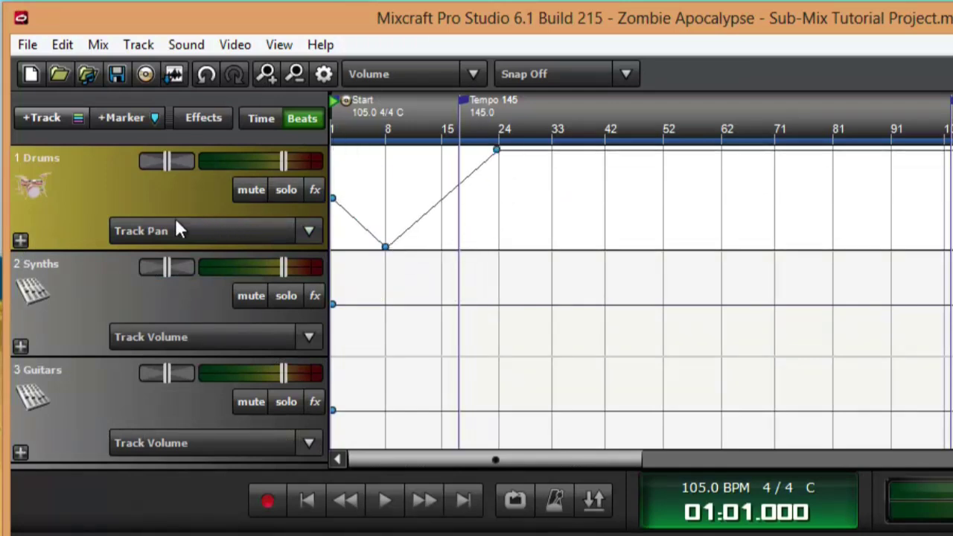
pyautogui.click(315, 189)
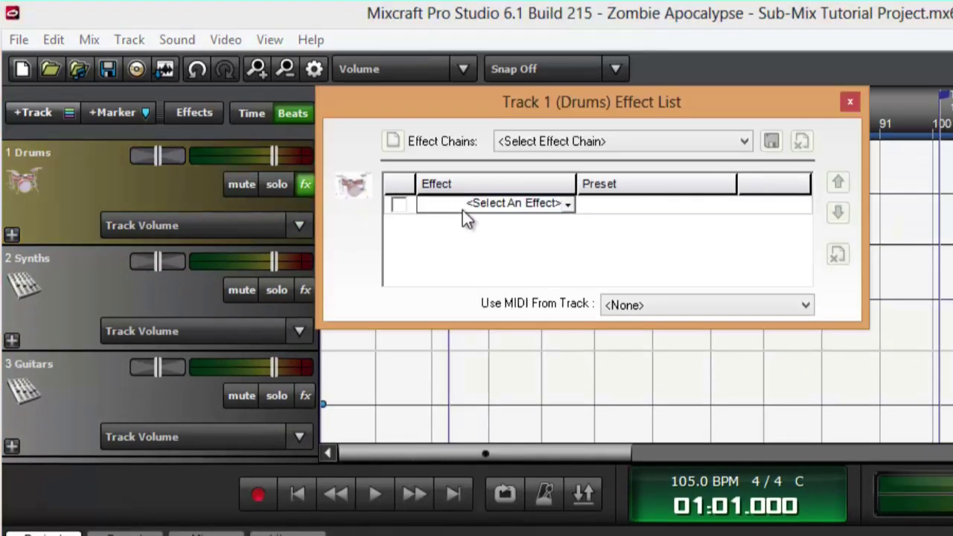
# - Add Classic Chorus to the Drums effects and play from bar 24 to hear the Drums submix
pyautogui.click(473, 215)
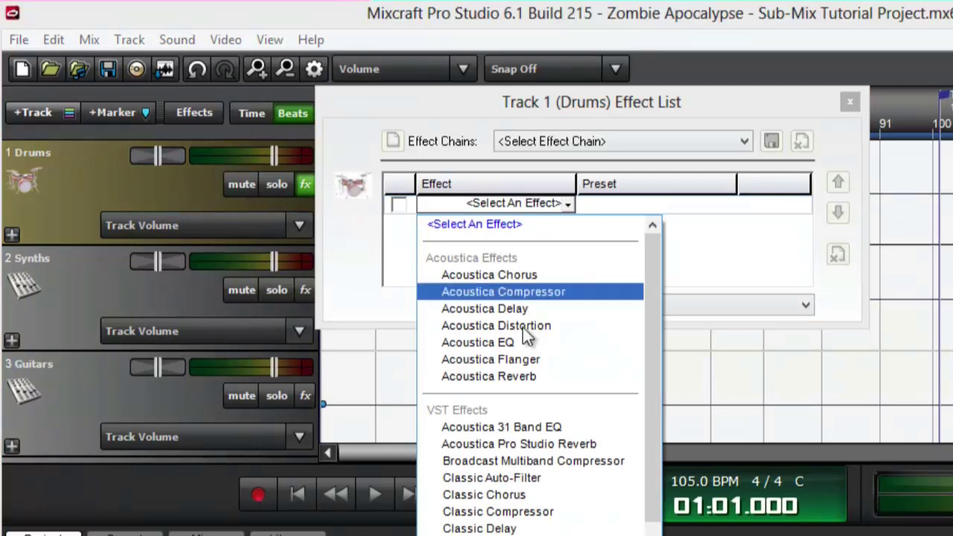
pyautogui.click(522, 493)
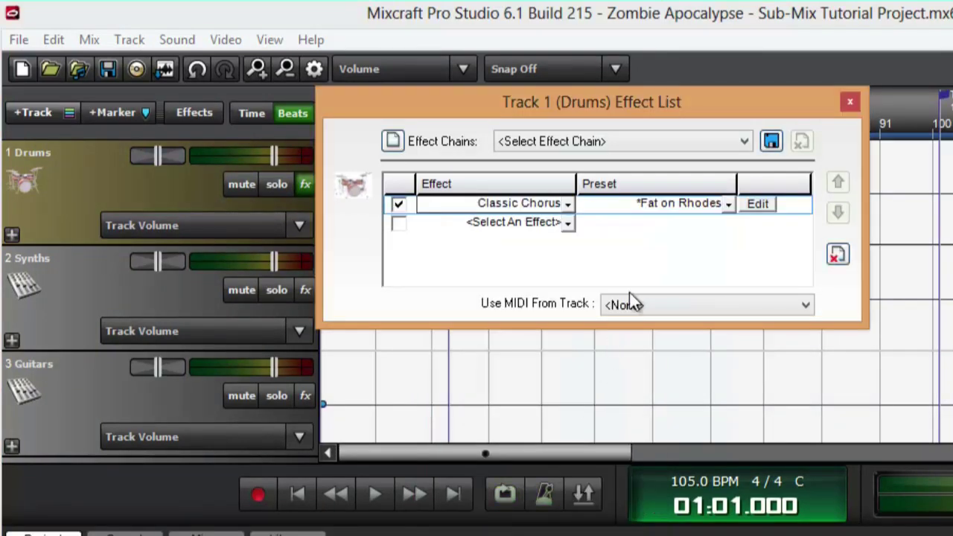
pyautogui.click(849, 102)
pyautogui.click(496, 119)
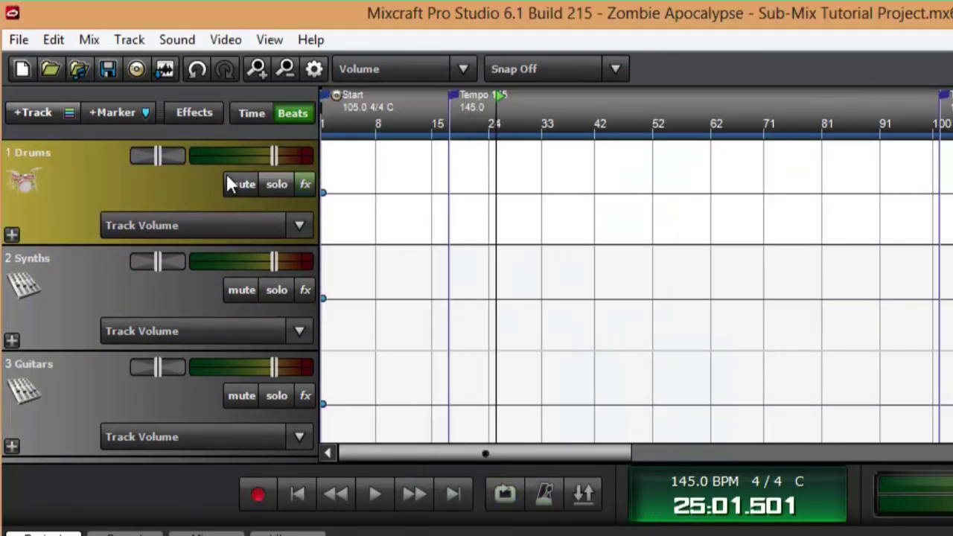
pyautogui.press('space')
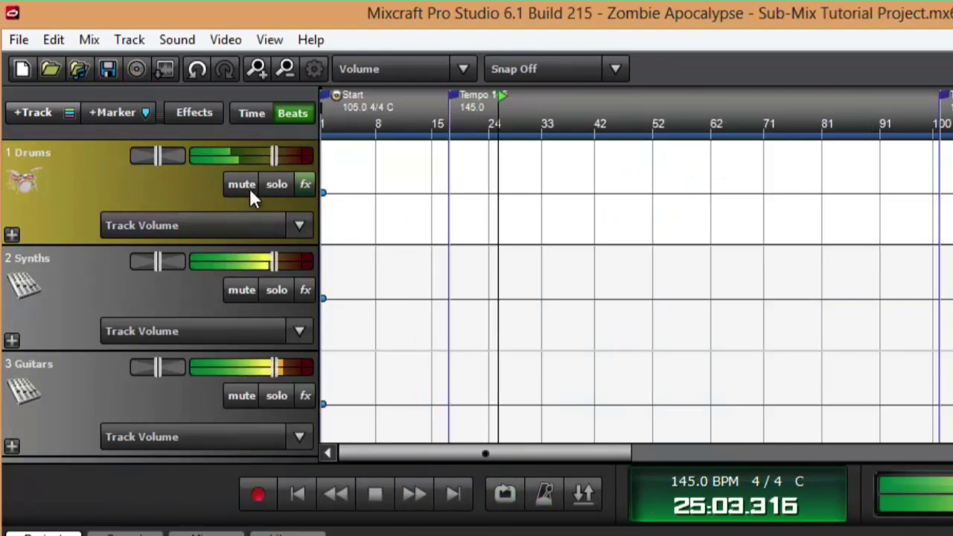
pyautogui.click(276, 184)
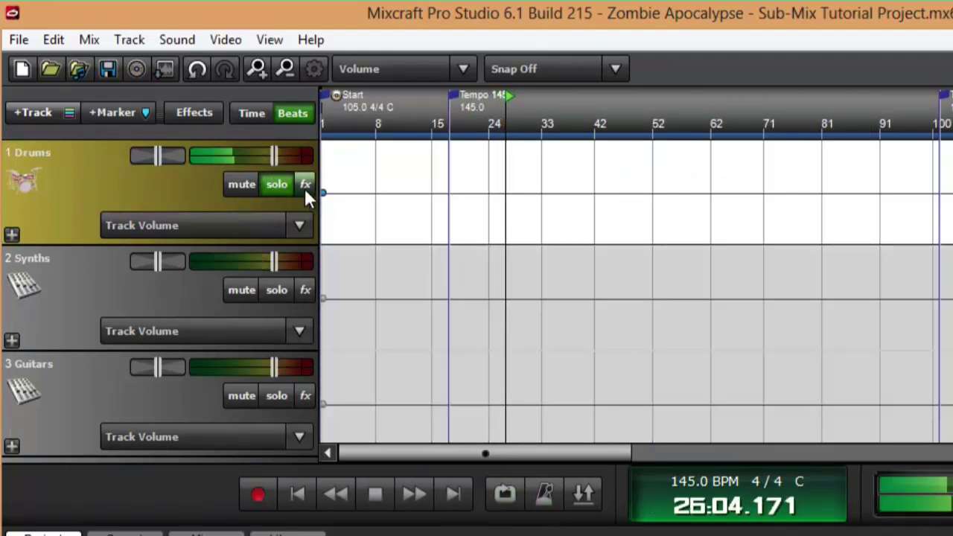
# - Switch off the Drums Classic Chorus, stop playback, and solo the Drums track
pyautogui.click(305, 184)
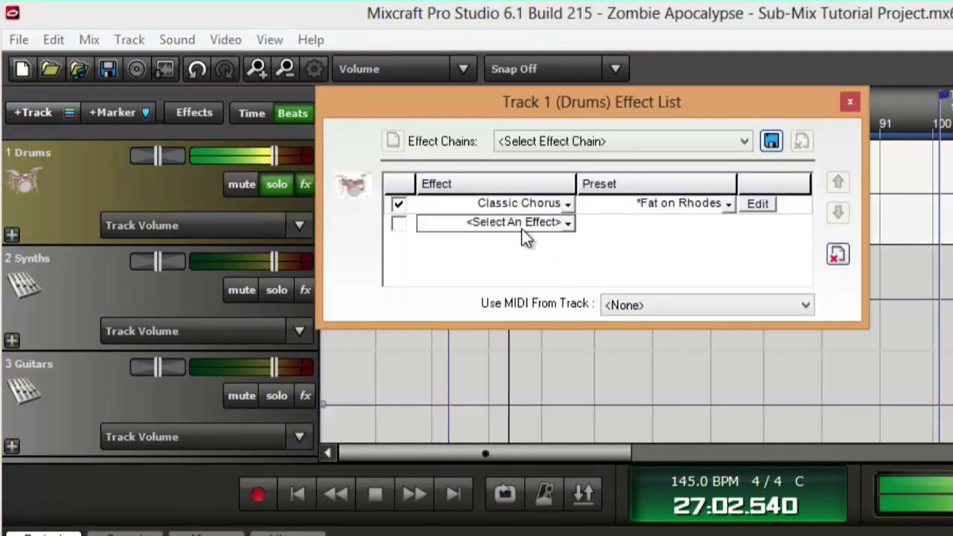
pyautogui.click(399, 204)
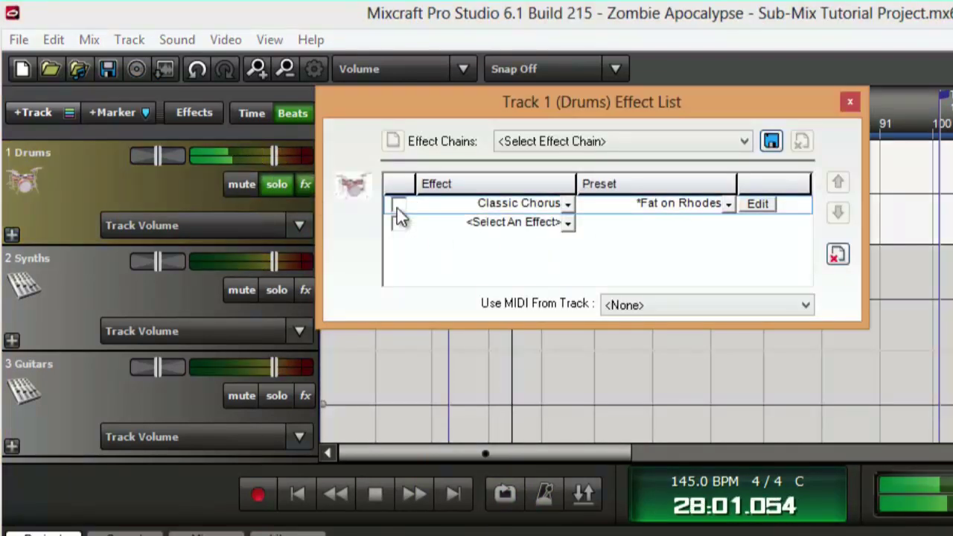
pyautogui.click(850, 102)
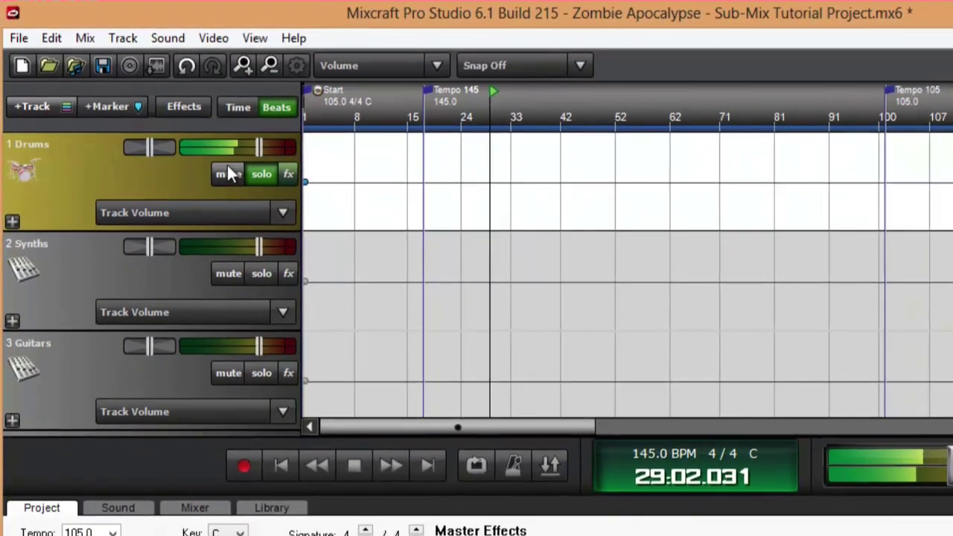
pyautogui.press('space')
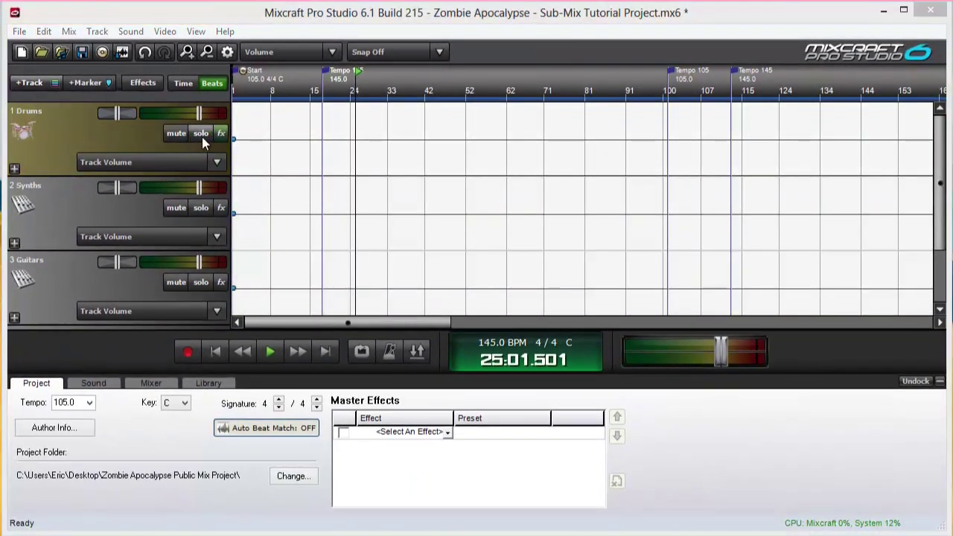
pyautogui.click(202, 135)
pyautogui.click(352, 97)
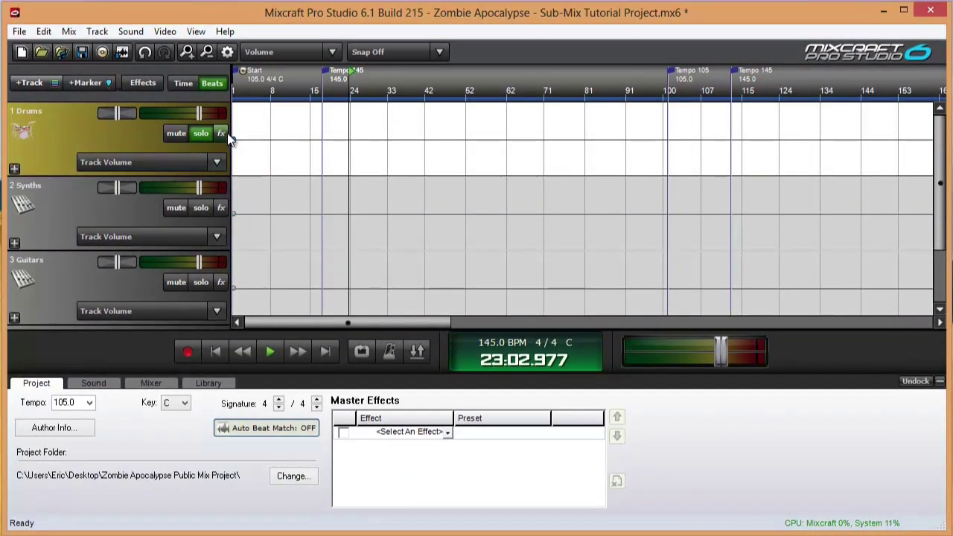
# - Swap the Drums chorus for an enabled Classic Compressor loaded with its Drums preset
pyautogui.click(220, 133)
pyautogui.click(347, 182)
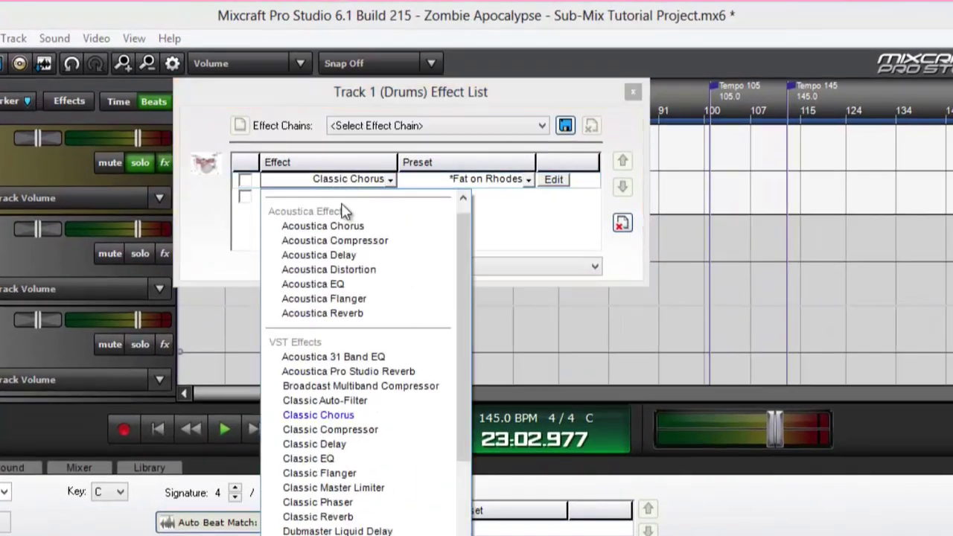
pyautogui.click(341, 428)
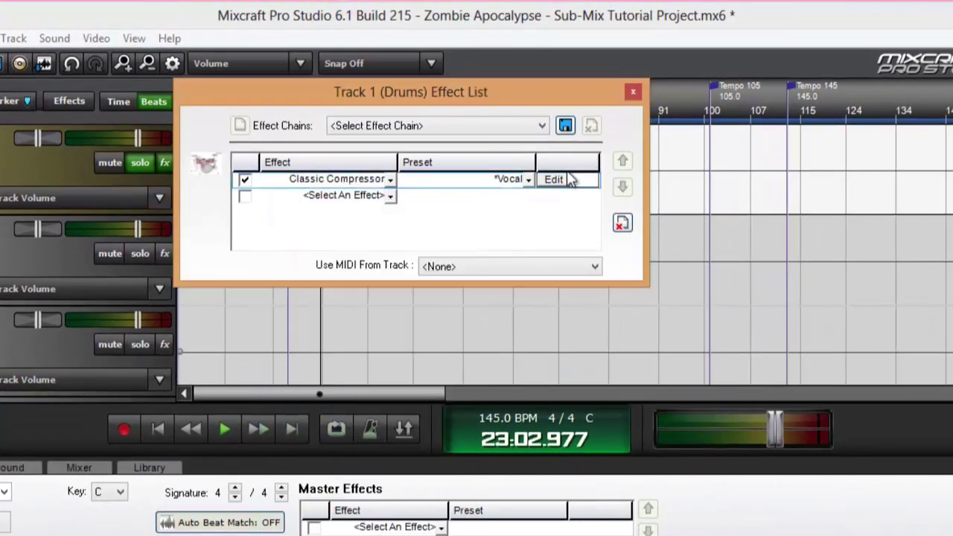
pyautogui.click(555, 182)
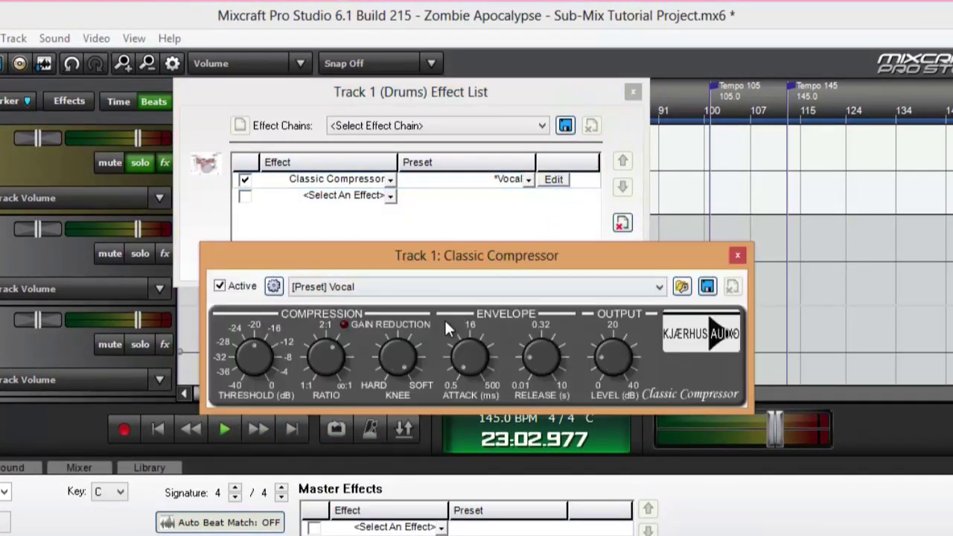
pyautogui.click(353, 290)
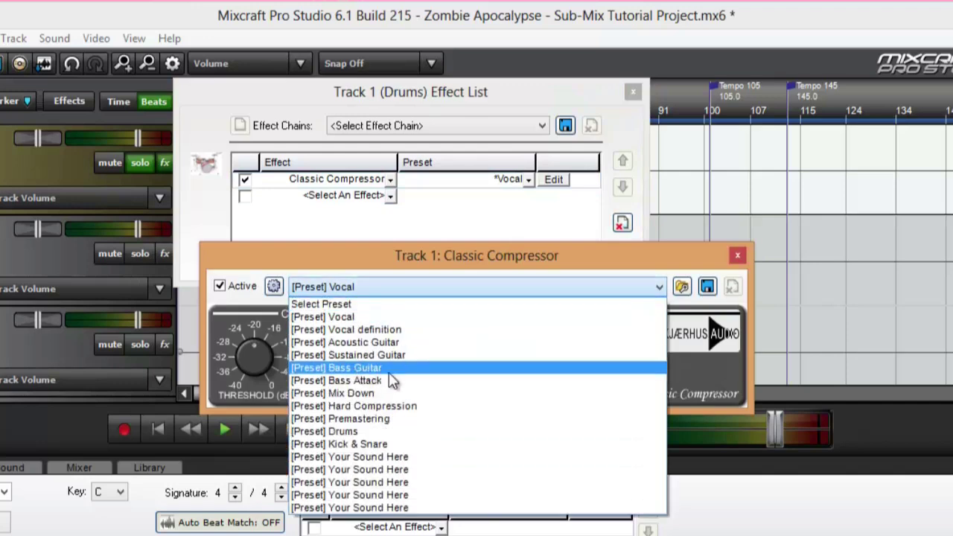
pyautogui.click(387, 431)
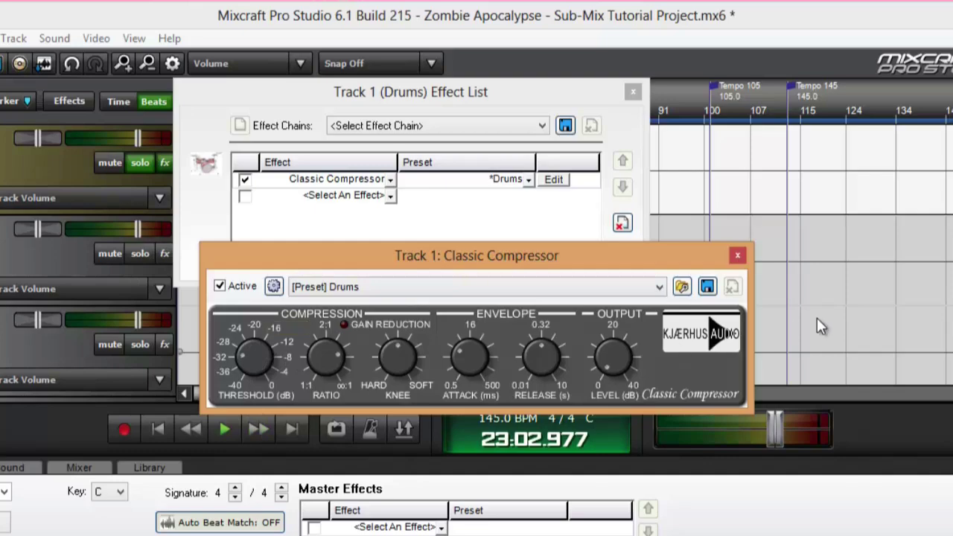
pyautogui.click(737, 256)
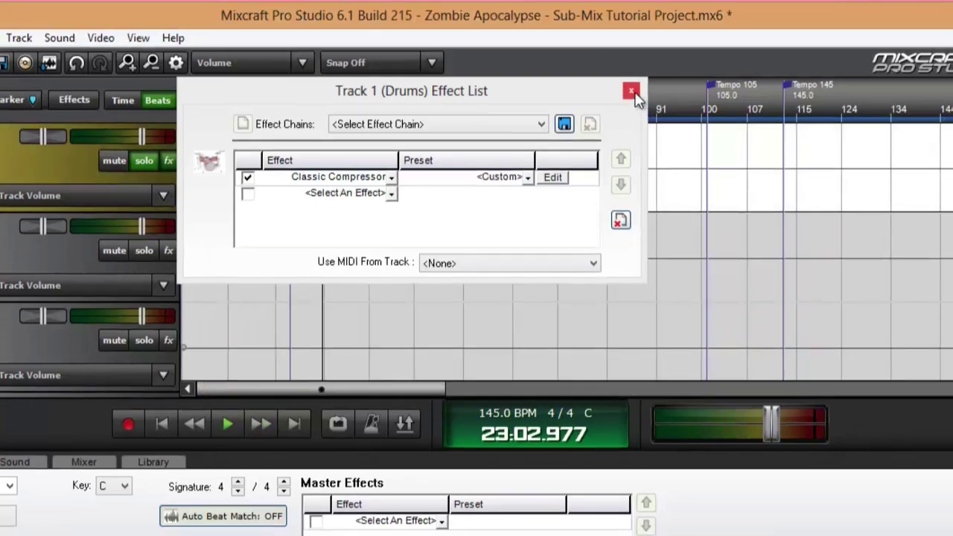
pyautogui.click(632, 92)
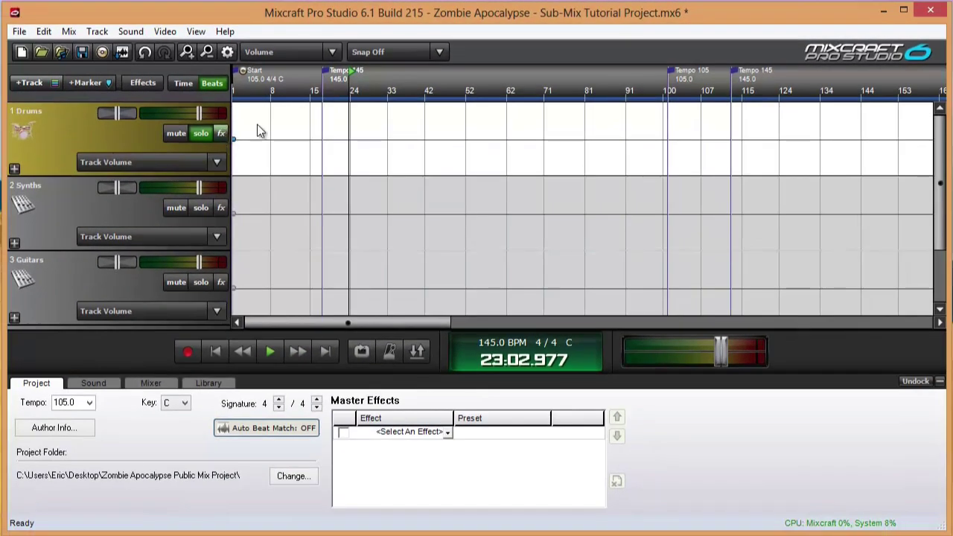
# - Play the project and check the Drums Classic Compressor settings, then stop playback
pyautogui.press('space')
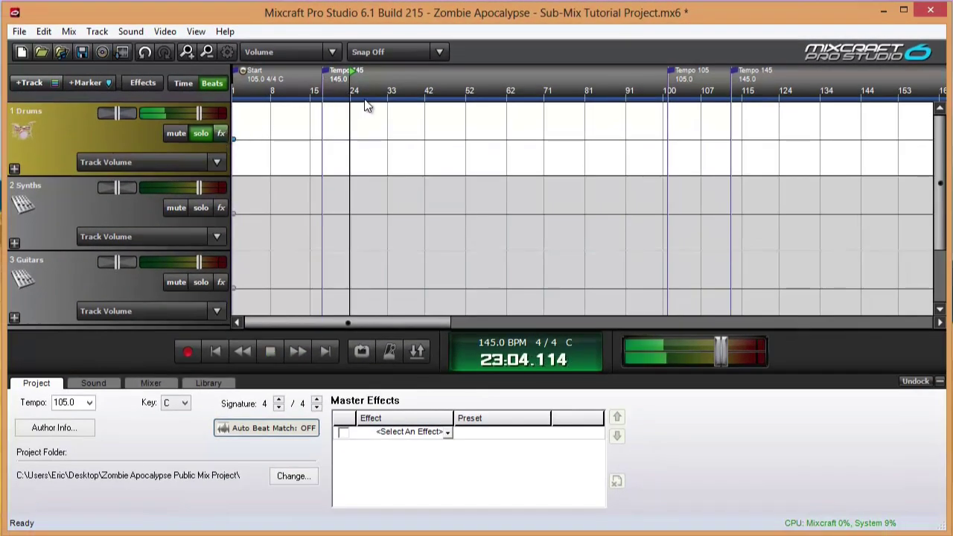
pyautogui.click(221, 133)
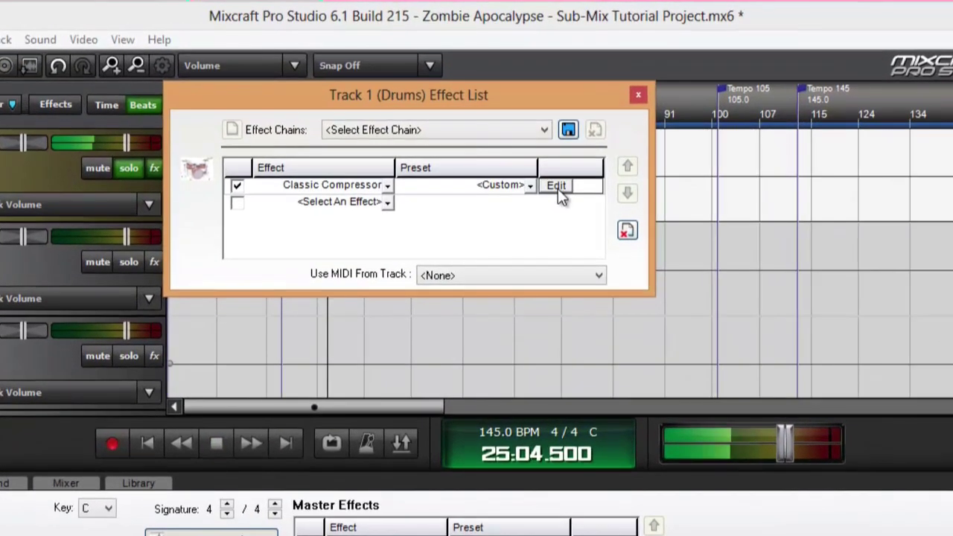
pyautogui.click(556, 186)
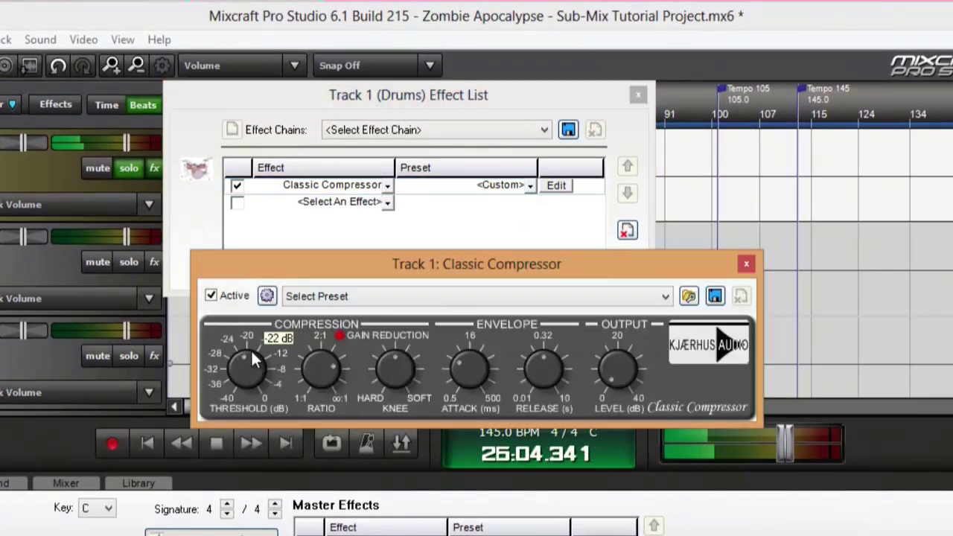
pyautogui.click(746, 264)
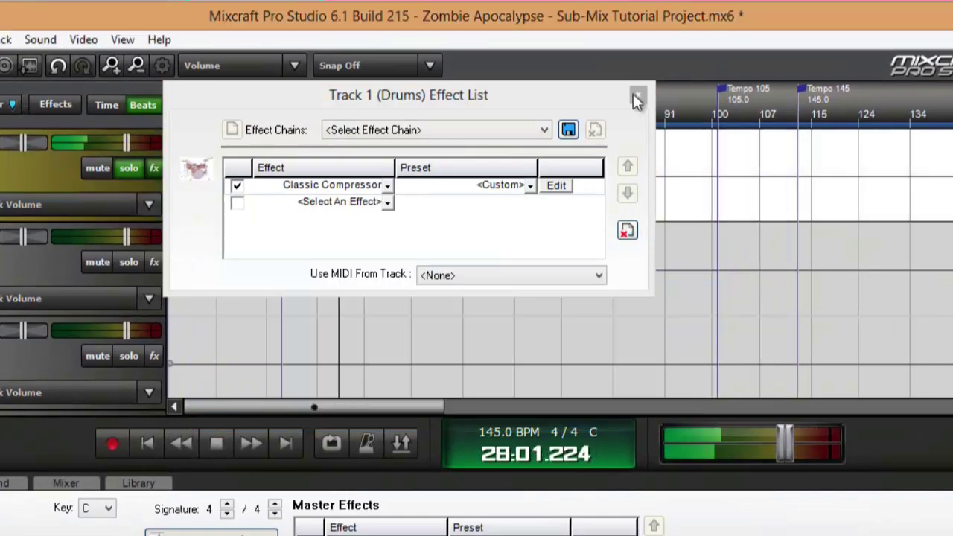
pyautogui.click(638, 95)
pyautogui.press('space')
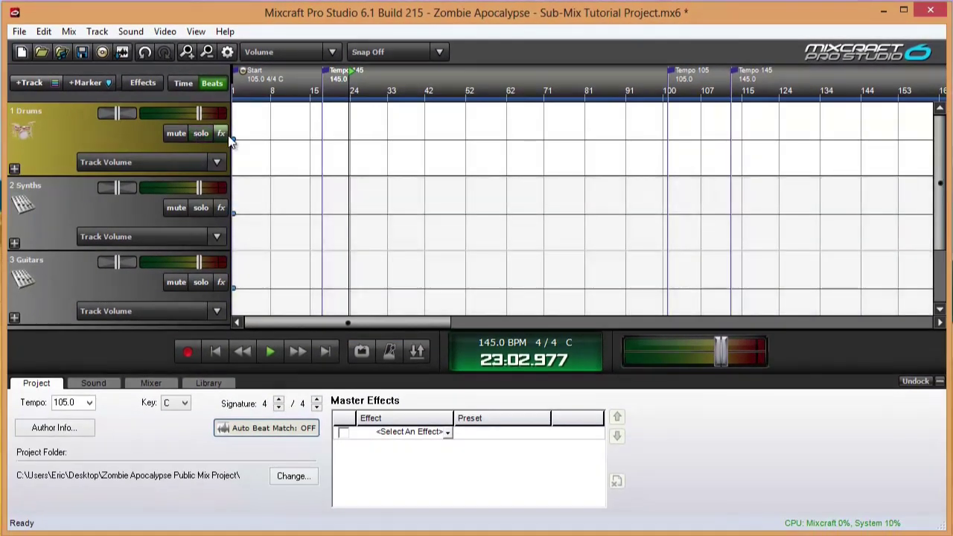
# - Remove the Classic Compressor from the Drums effect list
pyautogui.click(222, 134)
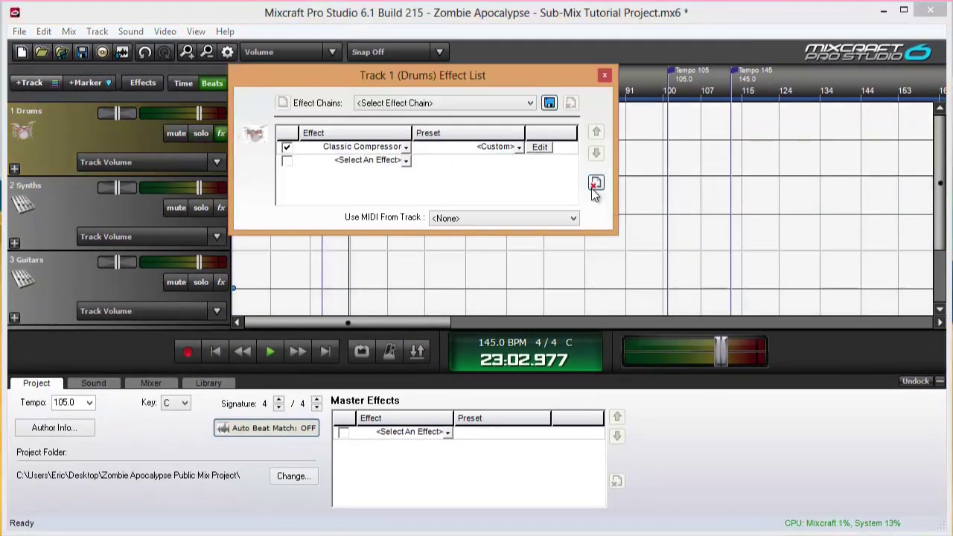
pyautogui.click(593, 186)
pyautogui.click(603, 76)
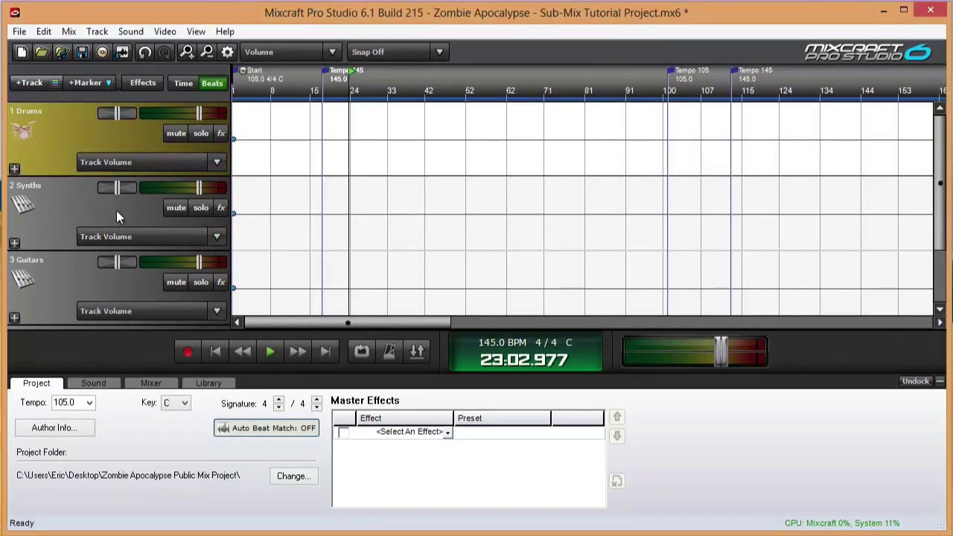
# - Select the Synths track and start playback from around bar 20
pyautogui.click(95, 214)
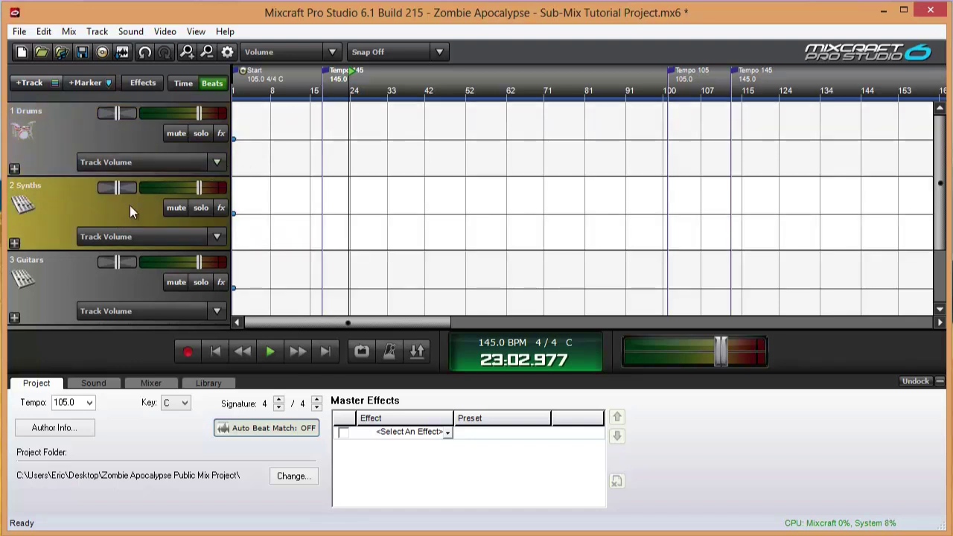
pyautogui.click(339, 91)
pyautogui.press('space')
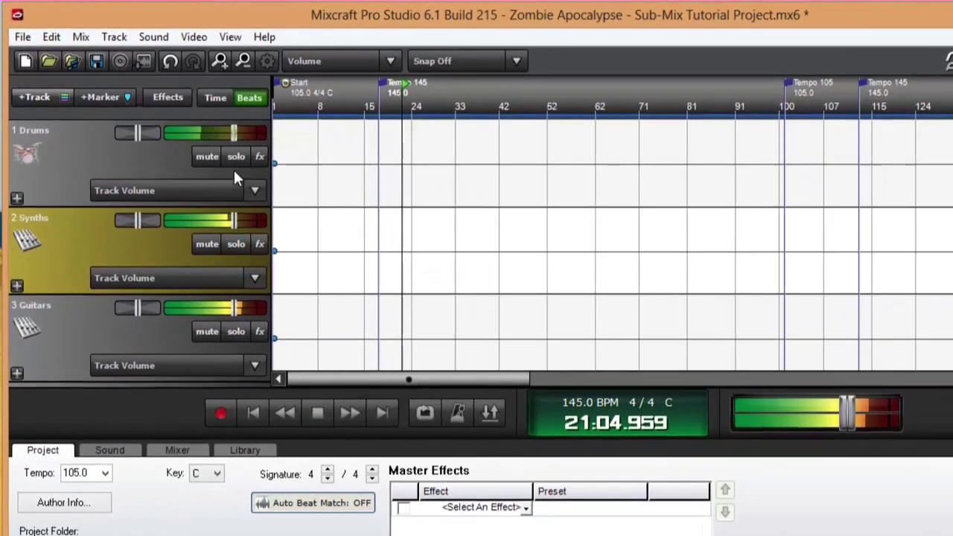
# - Lower Guitars to about -7.6 dB and Synths to about -4.5 dB, and raise Drums
pyautogui.moveTo(237, 309); pyautogui.dragTo(218, 311)
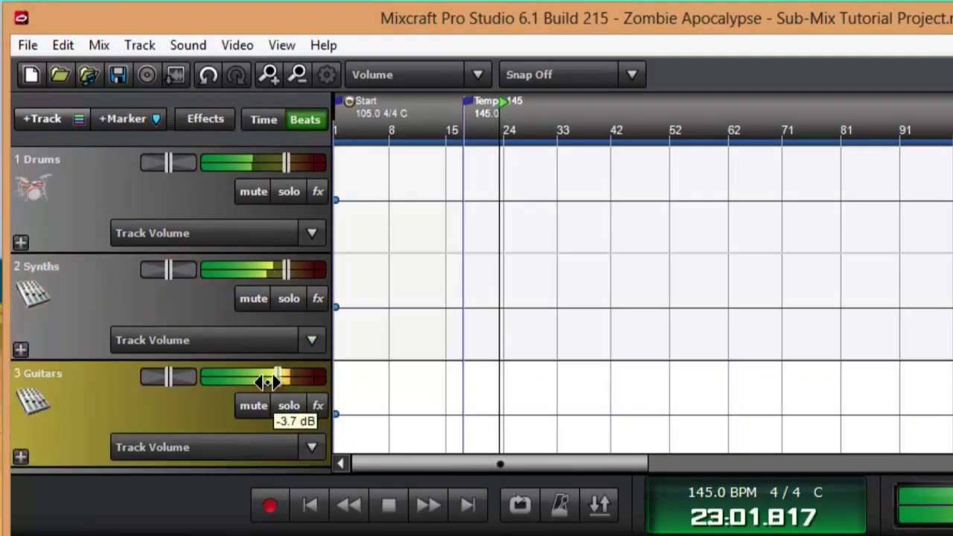
pyautogui.moveTo(269, 381)
pyautogui.mouseDown()
pyautogui.moveTo(241, 376)
pyautogui.moveTo(256, 377)
pyautogui.mouseUp()
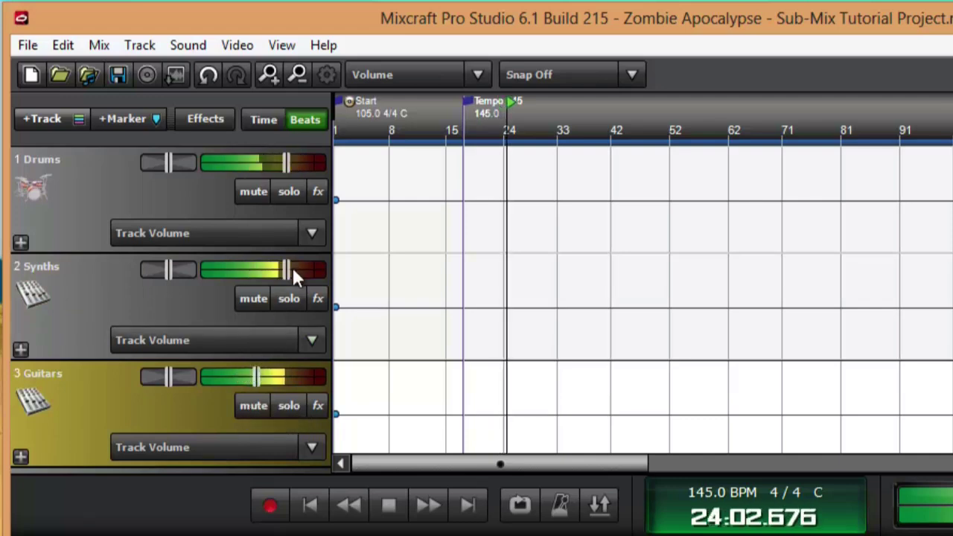
pyautogui.moveTo(284, 269); pyautogui.dragTo(268, 271)
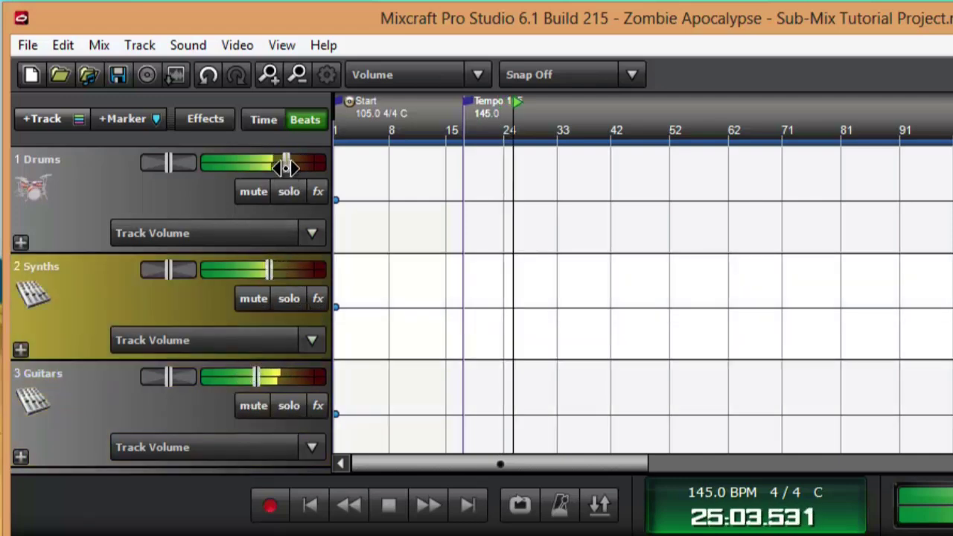
pyautogui.moveTo(285, 165); pyautogui.dragTo(296, 165)
pyautogui.scroll(-2, 143, 230)
pyautogui.scroll(2, 144, 231)
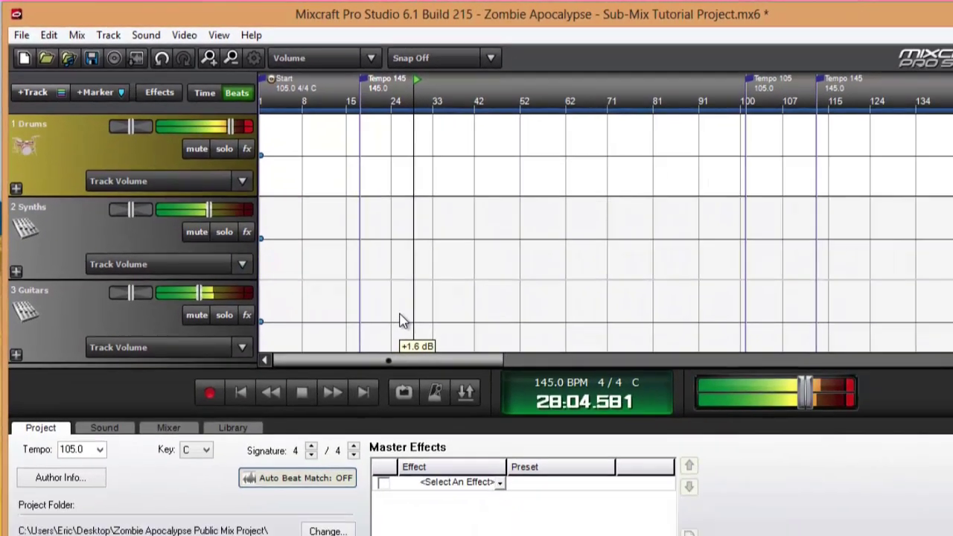
pyautogui.click(393, 506)
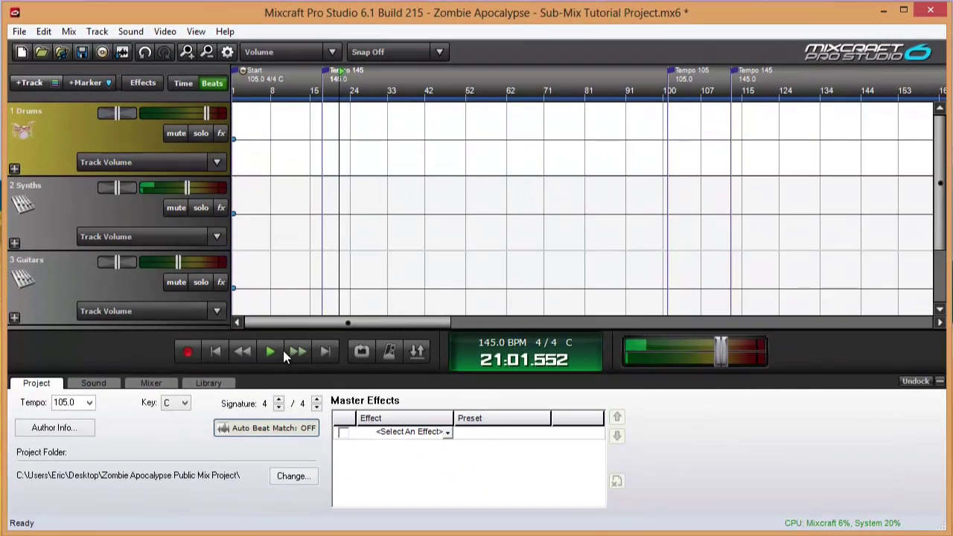